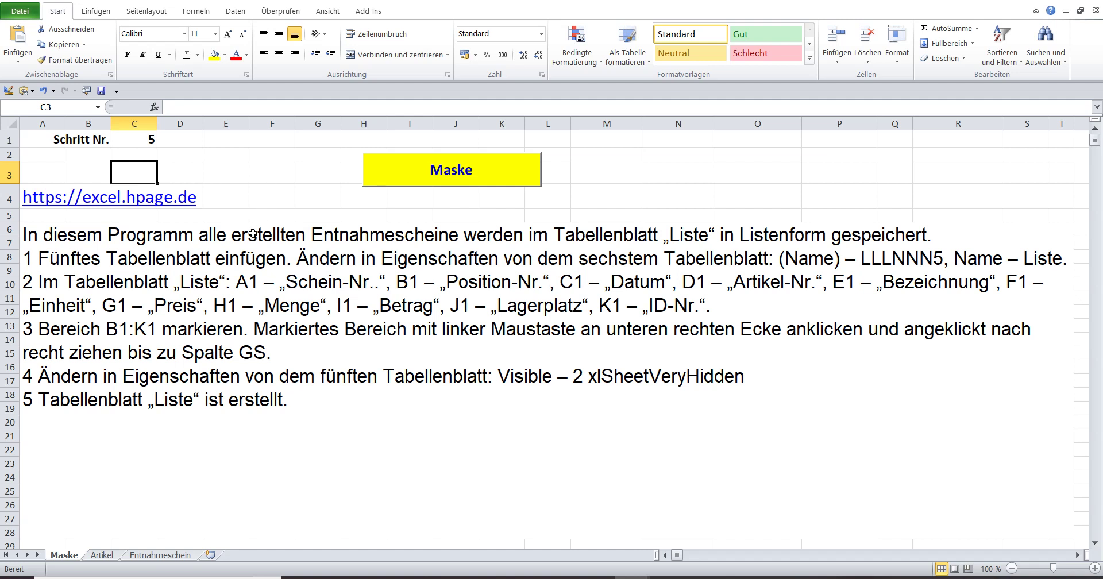
- Enter 6 as the step number in cell C1
left_click(148, 142)
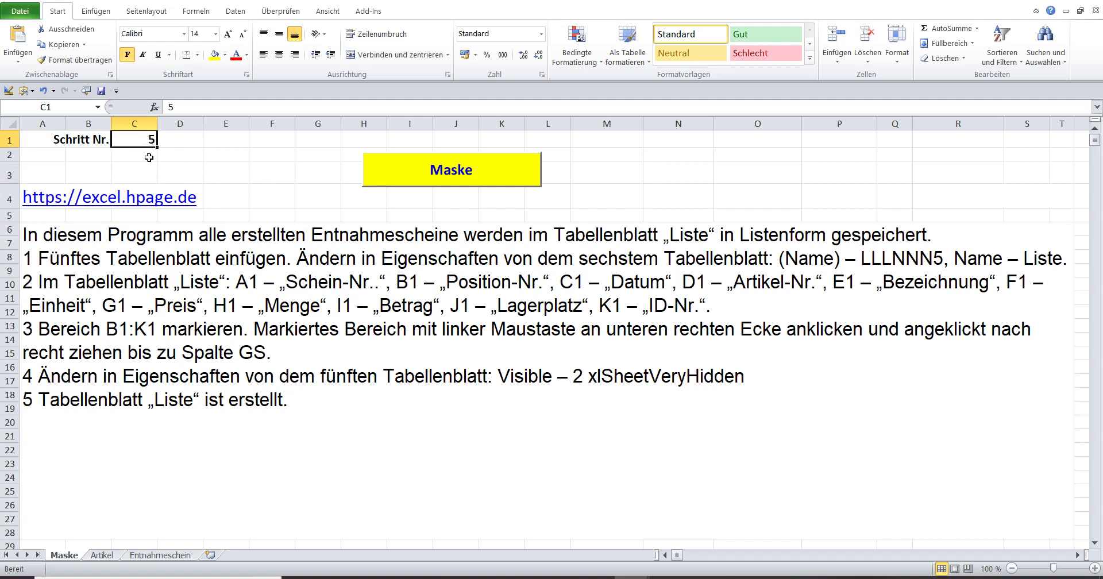
type("6")
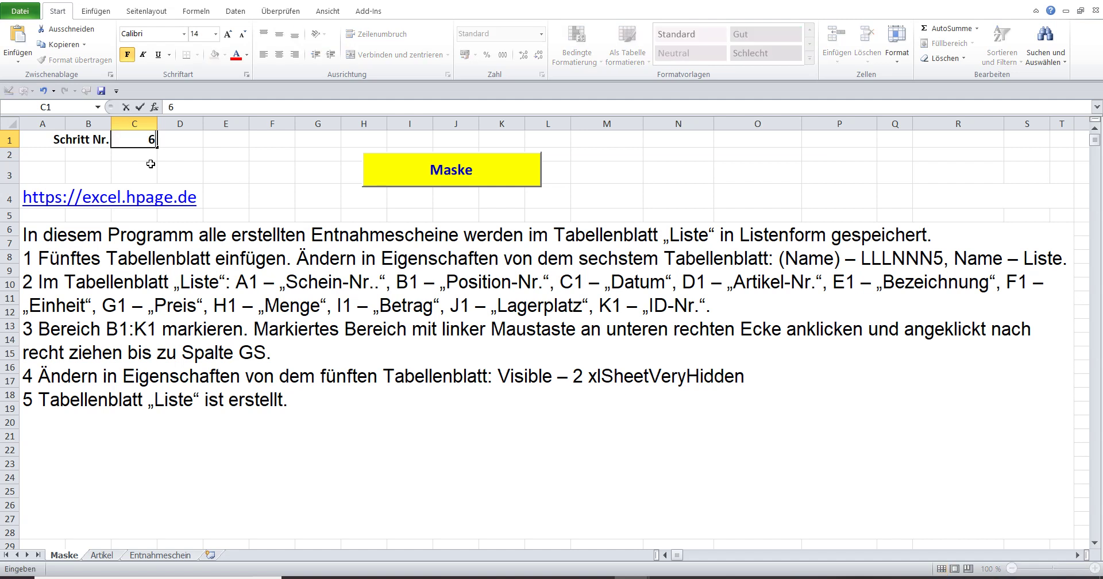
key("Return")
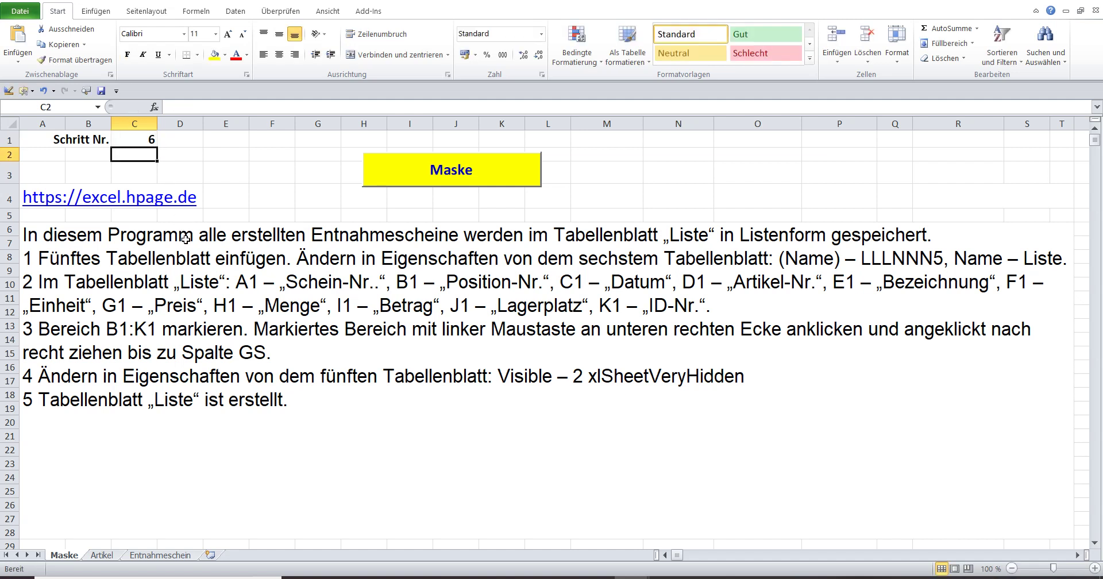
- Copy the code name LLLNNN5 from the instruction text in A6
double_click(180, 237)
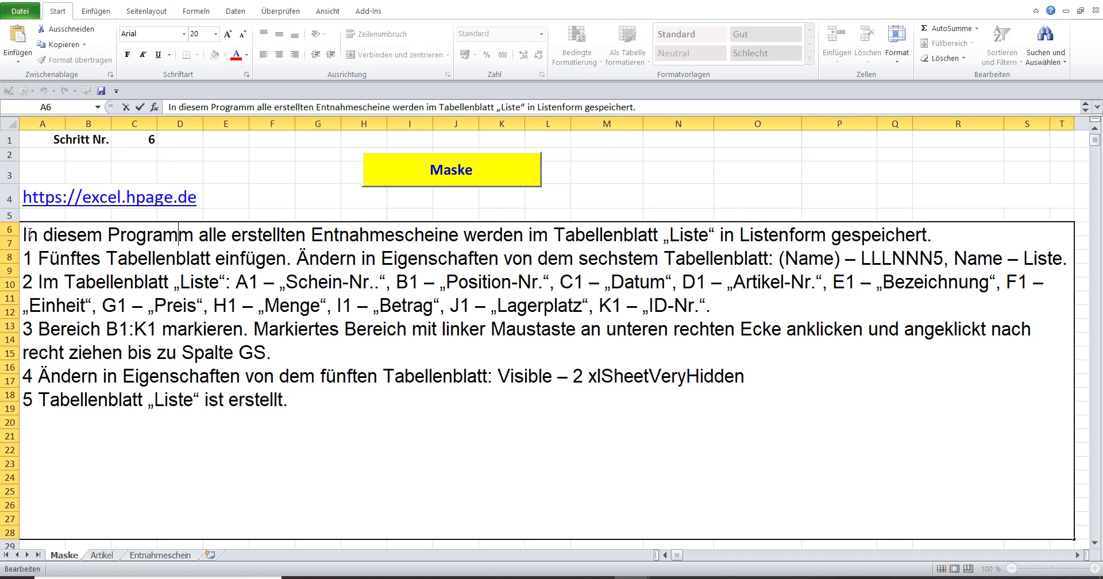
left_click_drag(29, 233, 1008, 242)
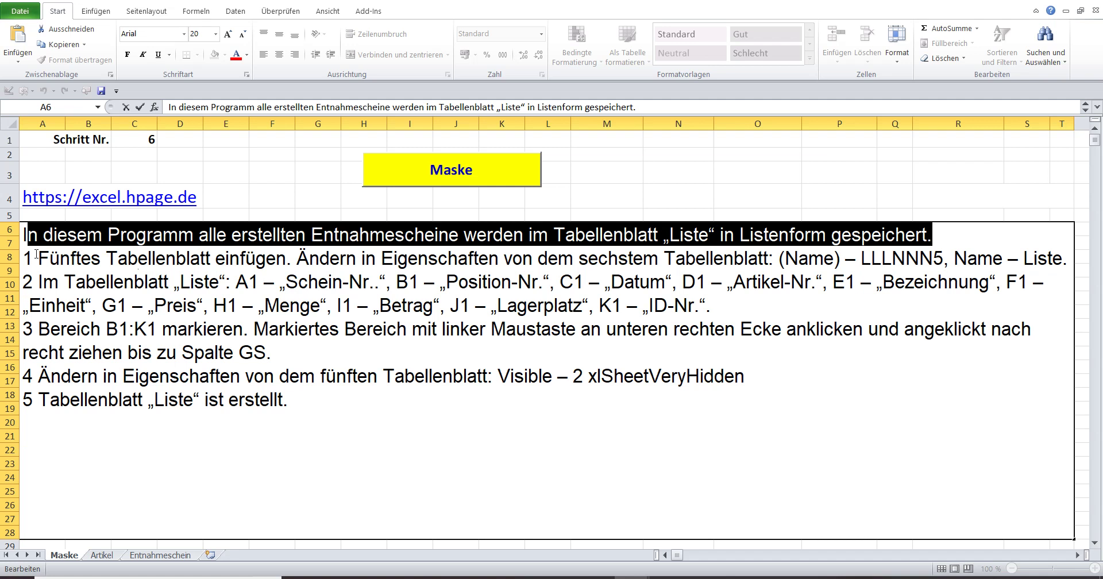
left_click_drag(29, 258, 1067, 260)
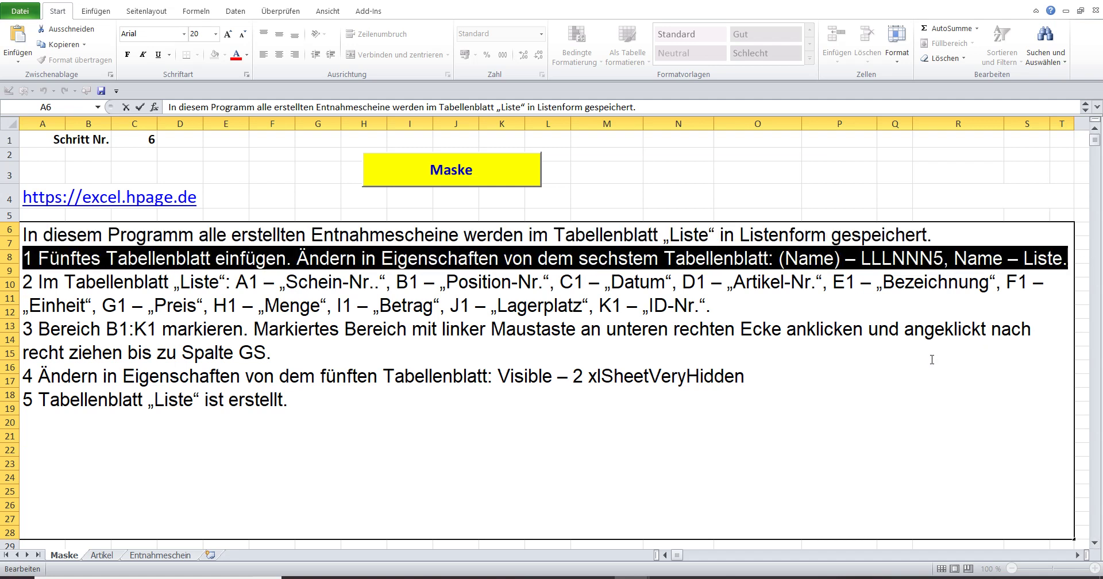
left_click(907, 288)
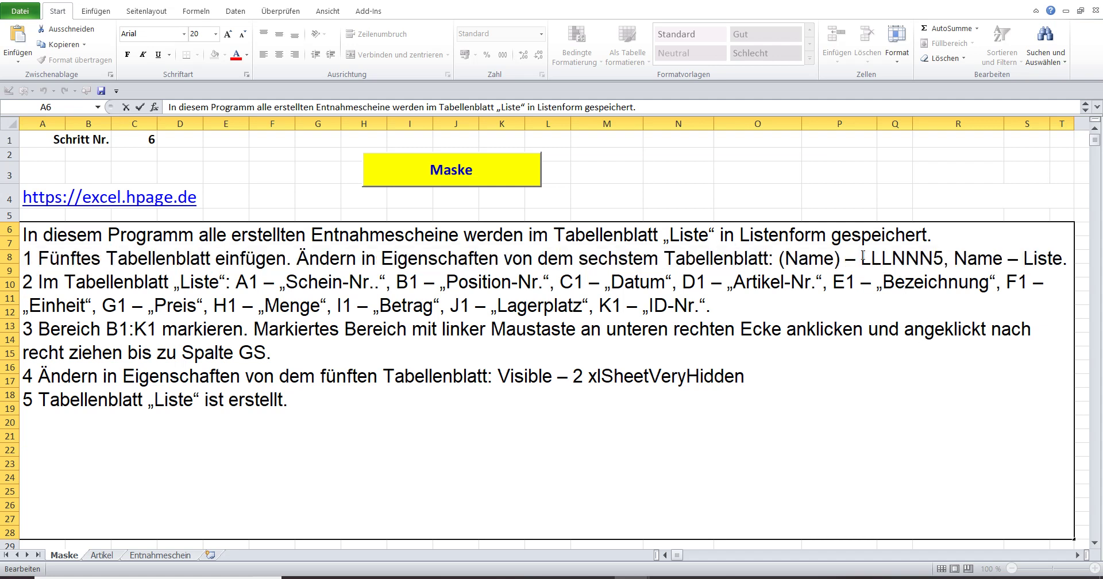
left_click_drag(863, 257, 919, 256)
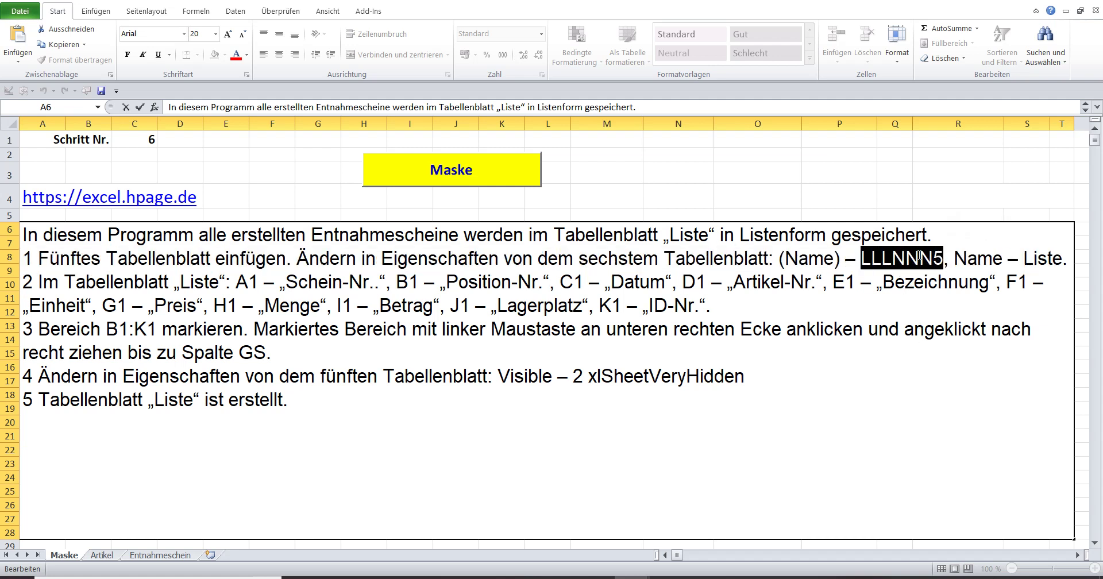
right_click(920, 256)
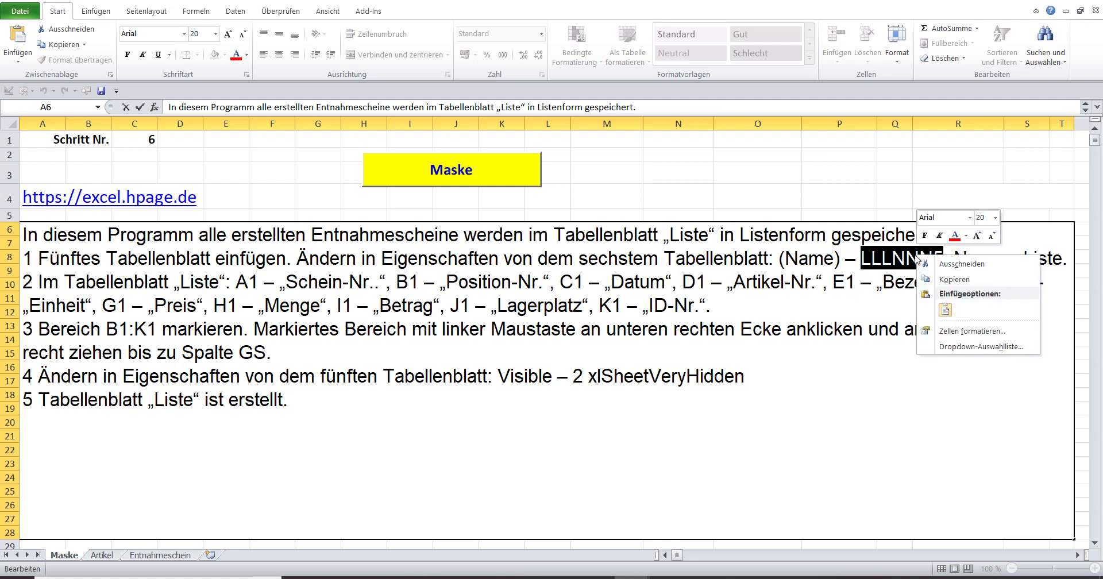
left_click(941, 280)
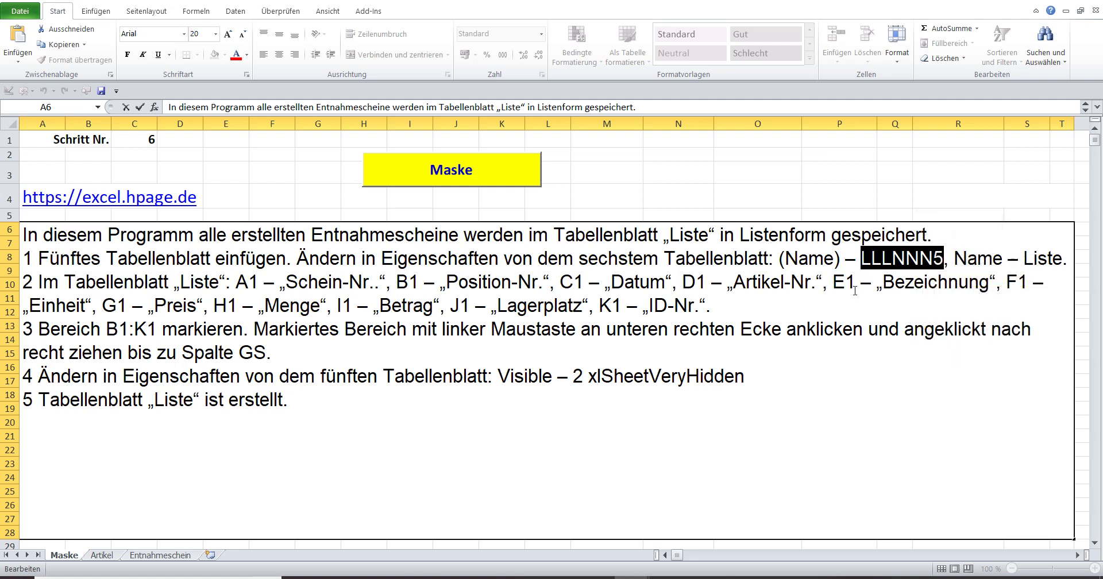
left_click(730, 177)
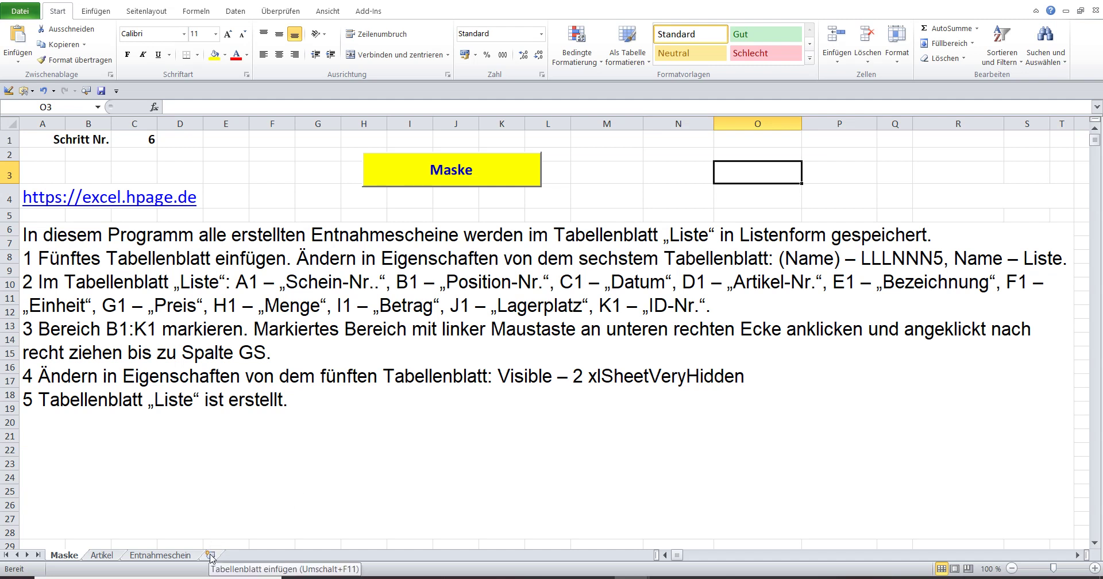
- Insert a new worksheet, Tabelle2, and show its code in the VBA editor
left_click(210, 555)
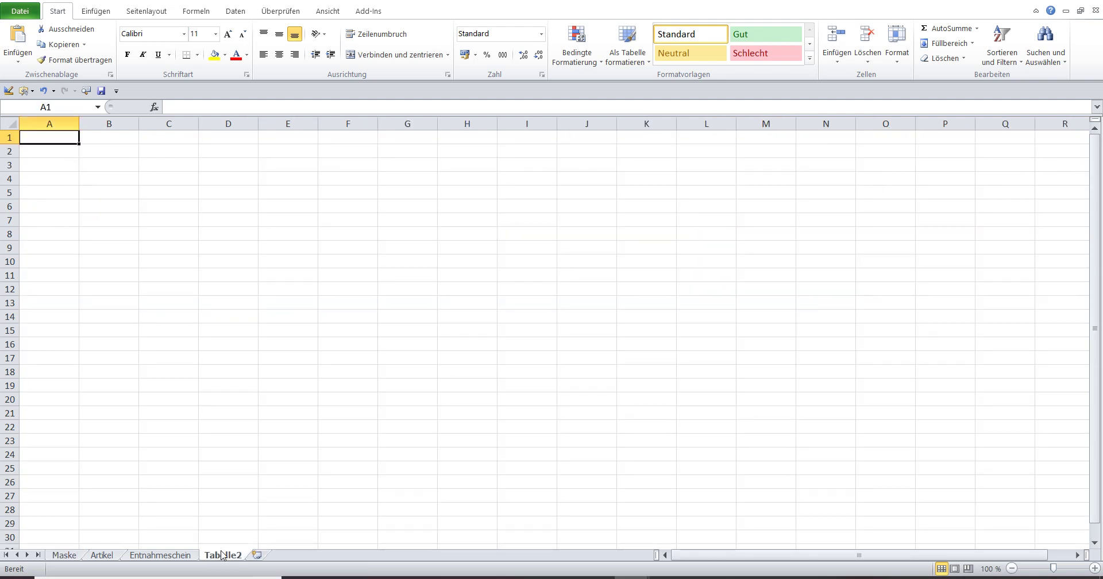
right_click(222, 555)
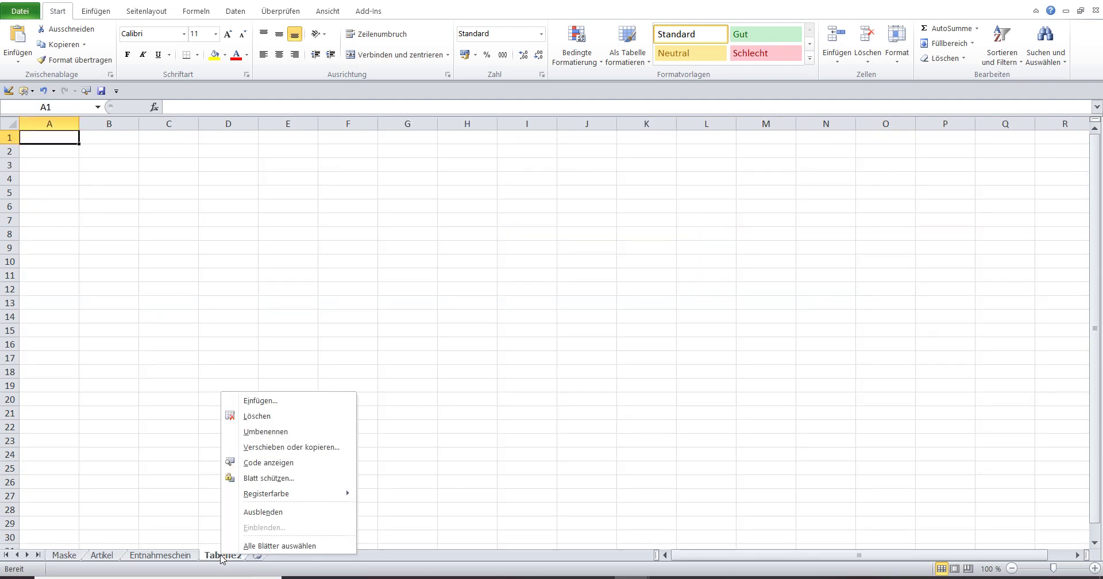
left_click(268, 464)
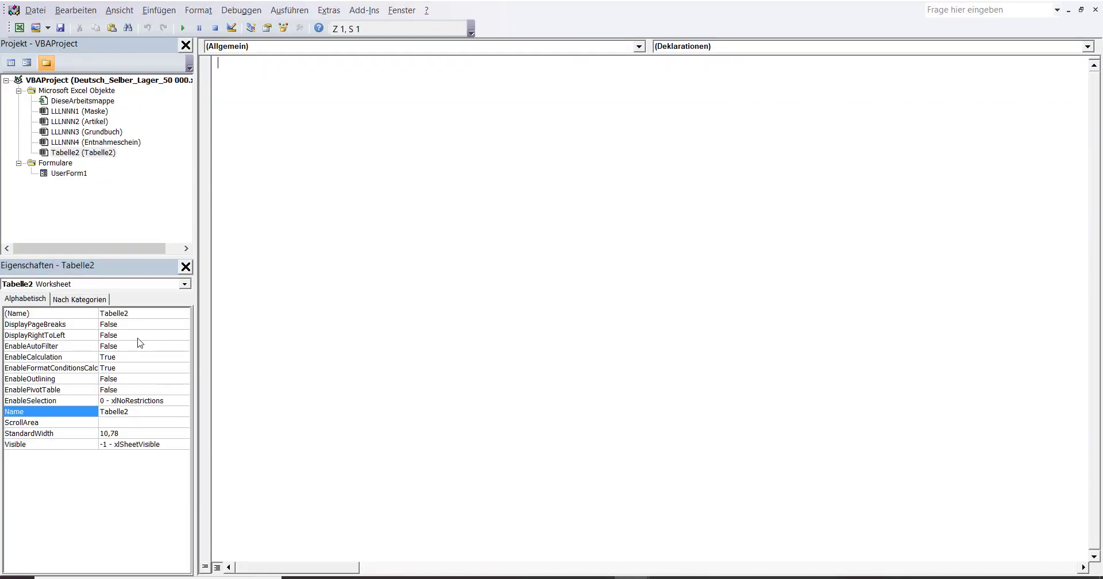
- Paste LLLNNN5 as the new sheet's (Name) code name
left_click(133, 316)
double_click(132, 314)
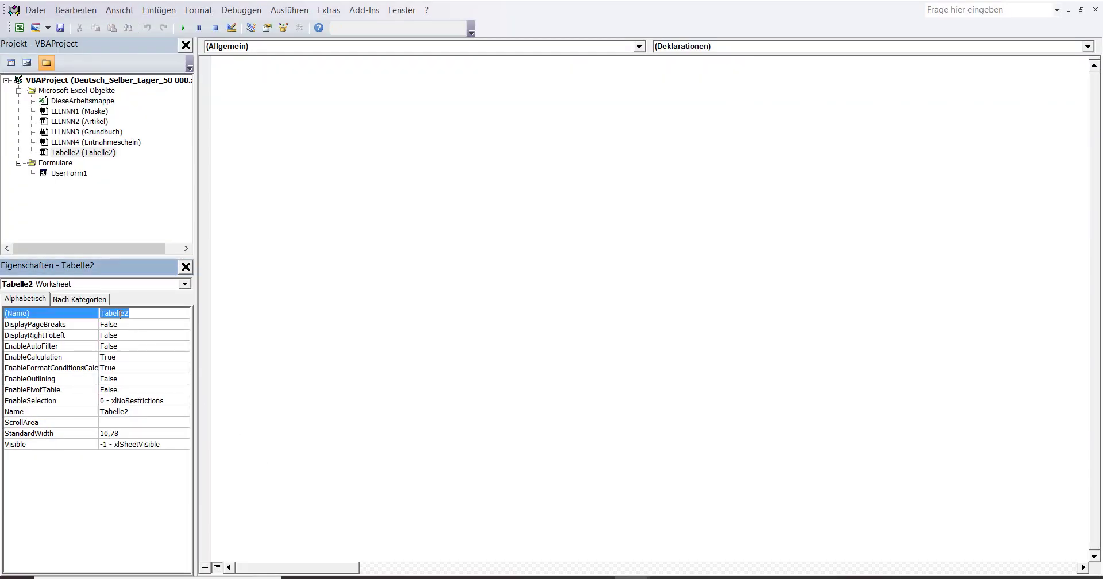
right_click(120, 315)
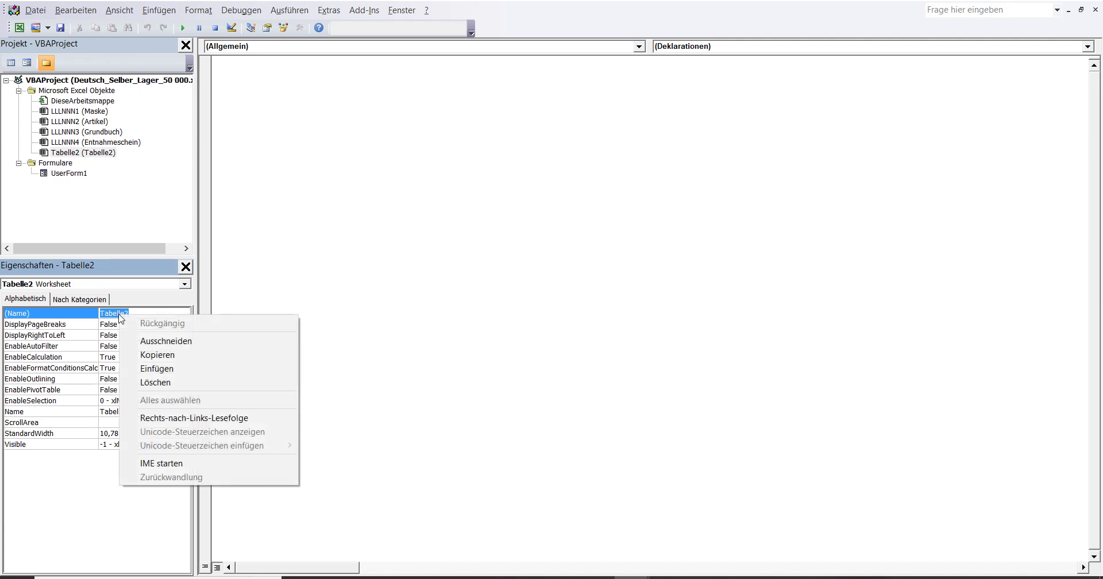
left_click(169, 368)
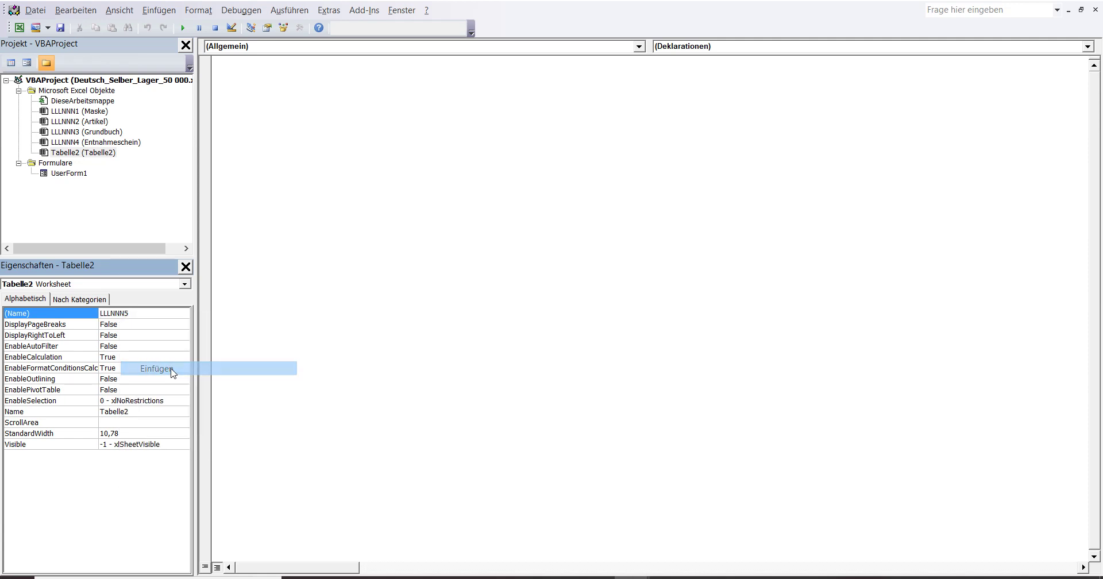
left_click(132, 413)
- Set the sheet's Name property to Liste and go back to Excel
double_click(133, 413)
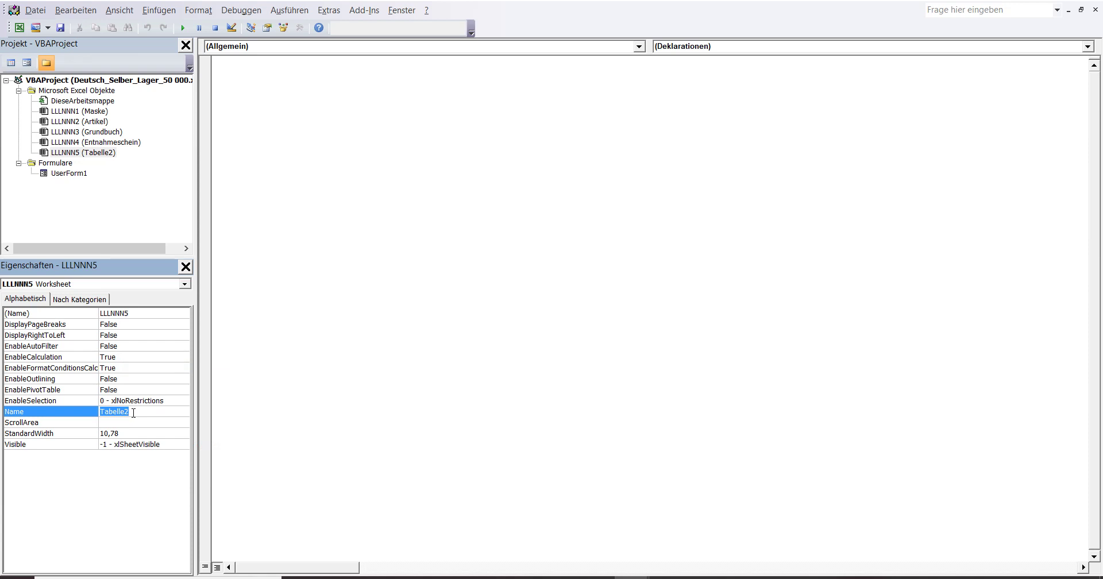
type("Liste")
left_click(575, 538)
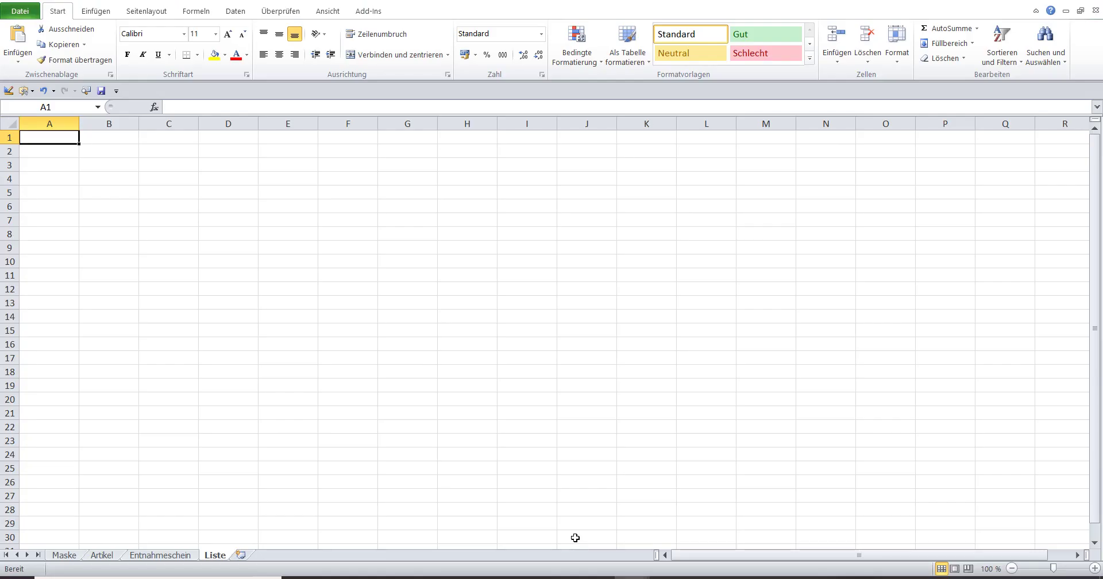
- Copy the instruction text from 'A1 – Schein-Nr.' to 'ID-Nr.' on Maske, then go to Liste
left_click(64, 555)
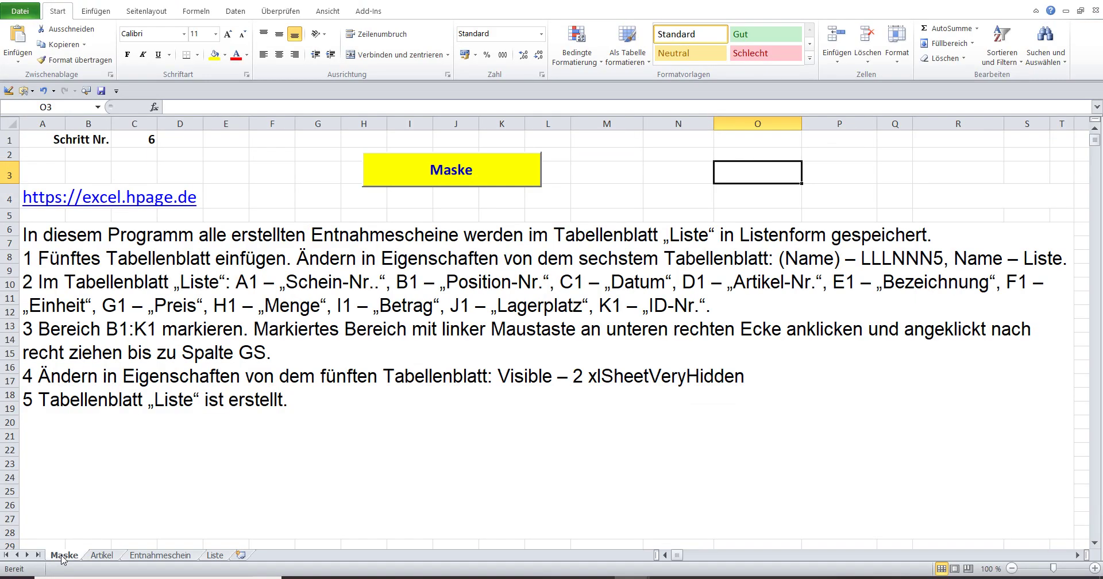
double_click(122, 332)
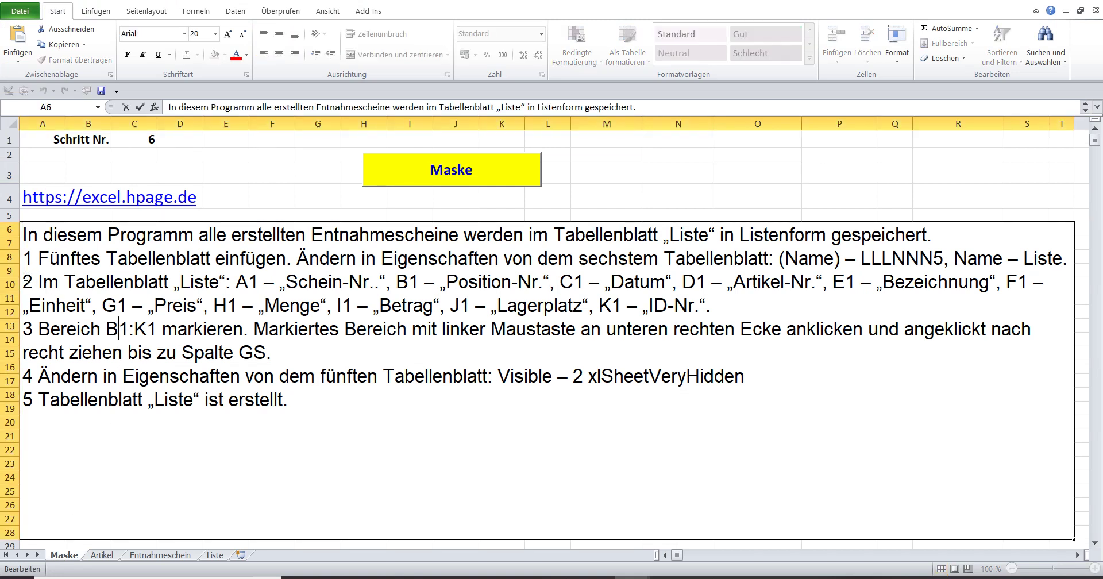
left_click_drag(25, 276, 759, 308)
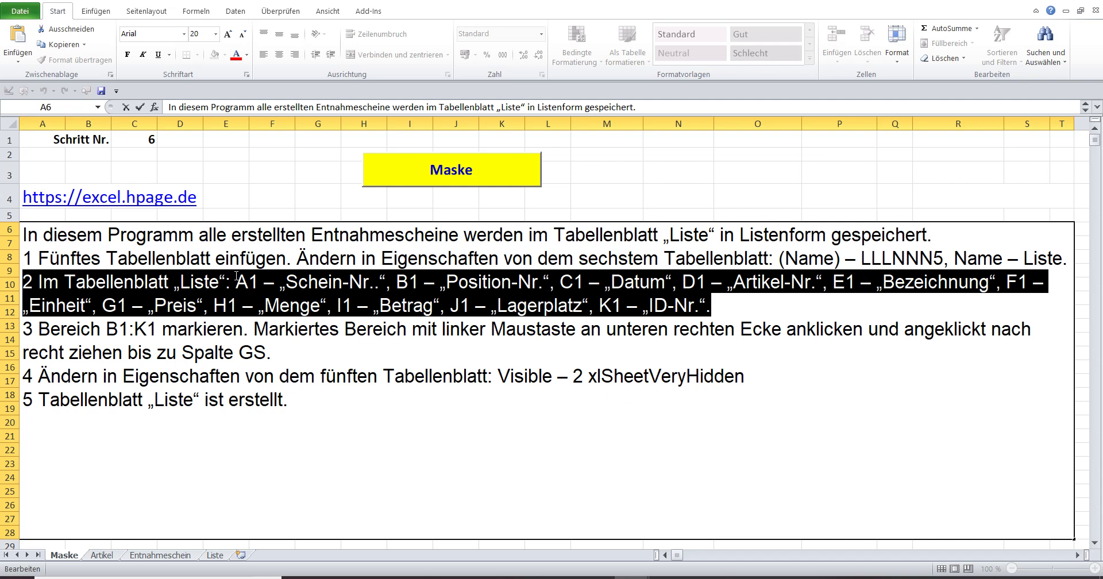
mouse_move(236, 276)
left_mouse_down()
mouse_move(721, 298)
mouse_move(708, 307)
left_mouse_up()
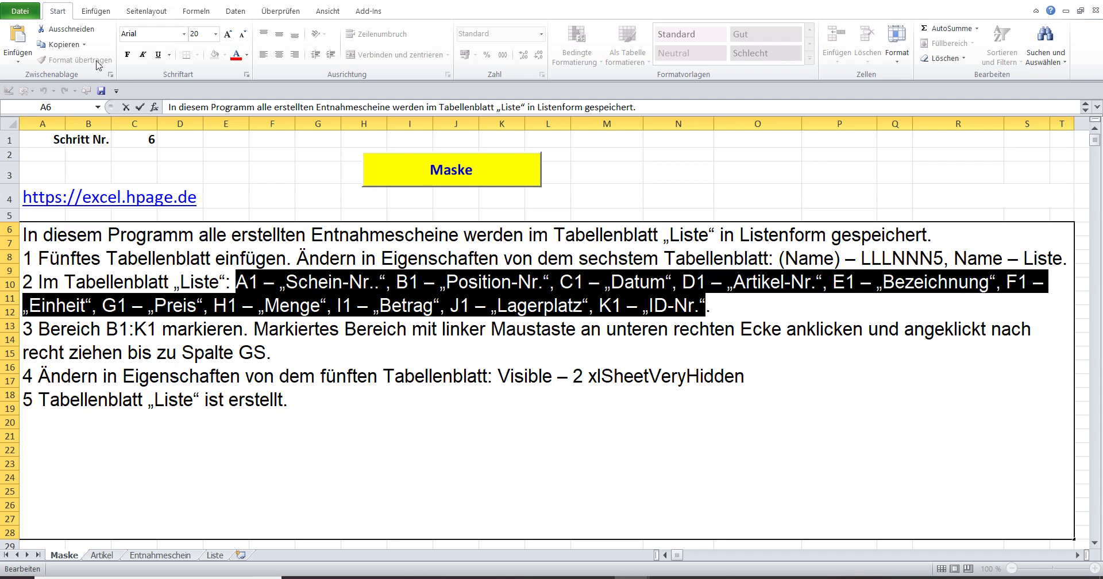
left_click(214, 556)
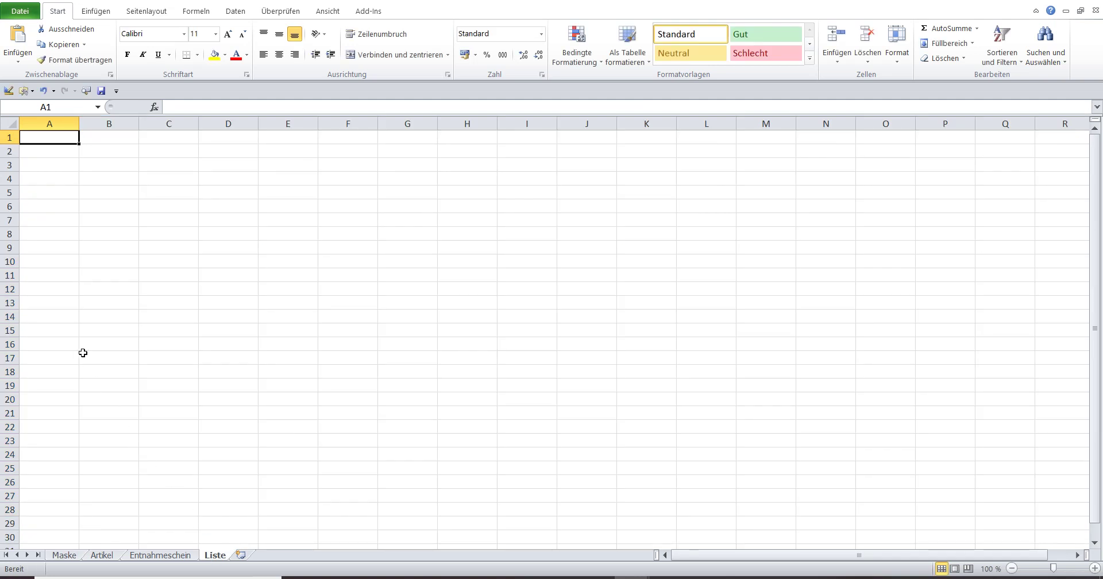
- Paste the header list into A6 and move Schein-Nr. from it into A1
left_click(45, 204)
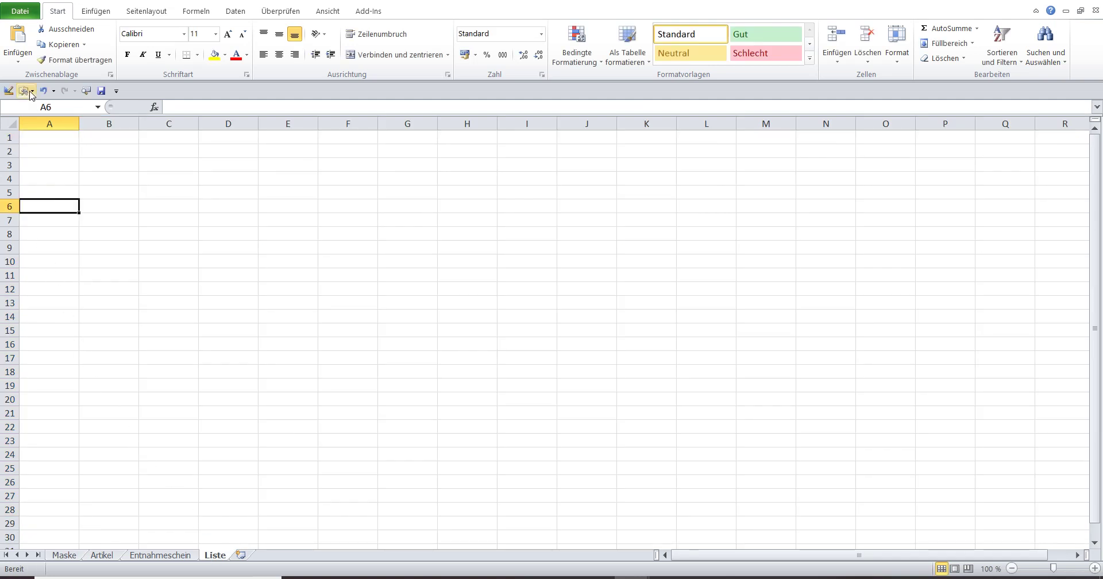
left_click(19, 36)
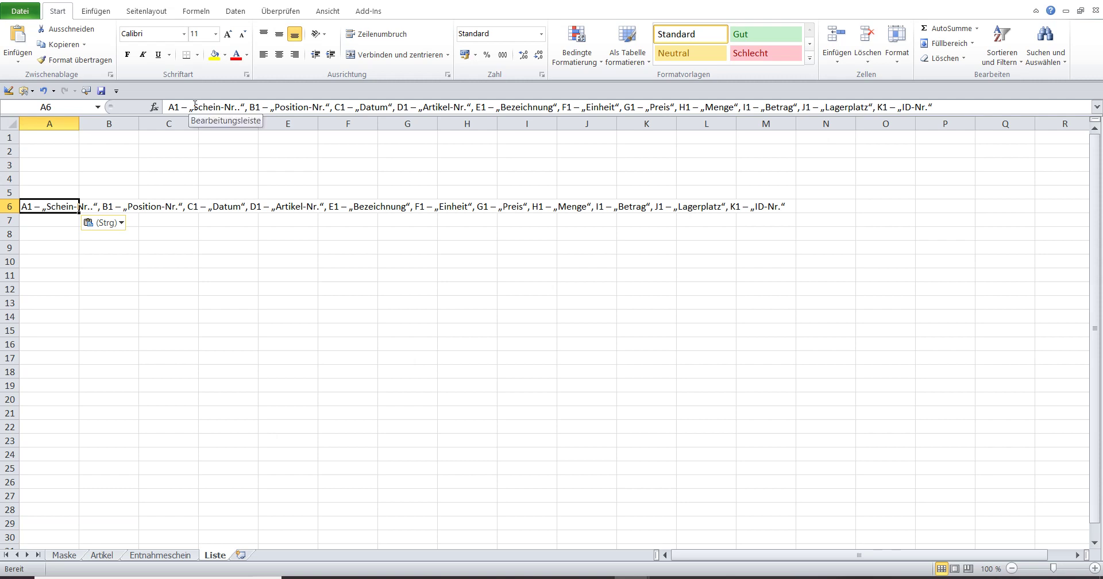
left_click_drag(194, 107, 245, 109)
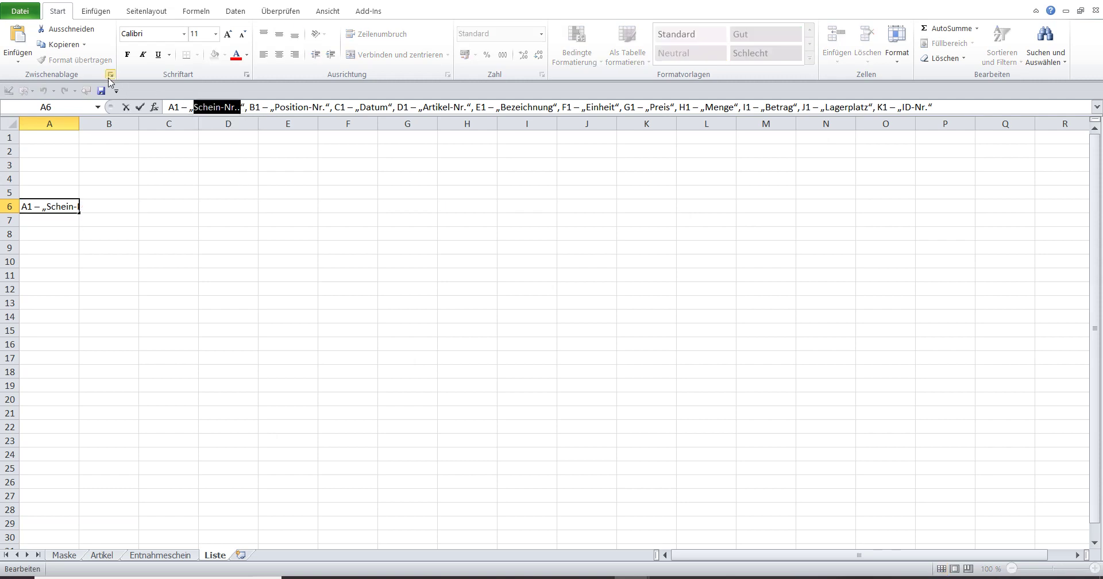
left_click(67, 29)
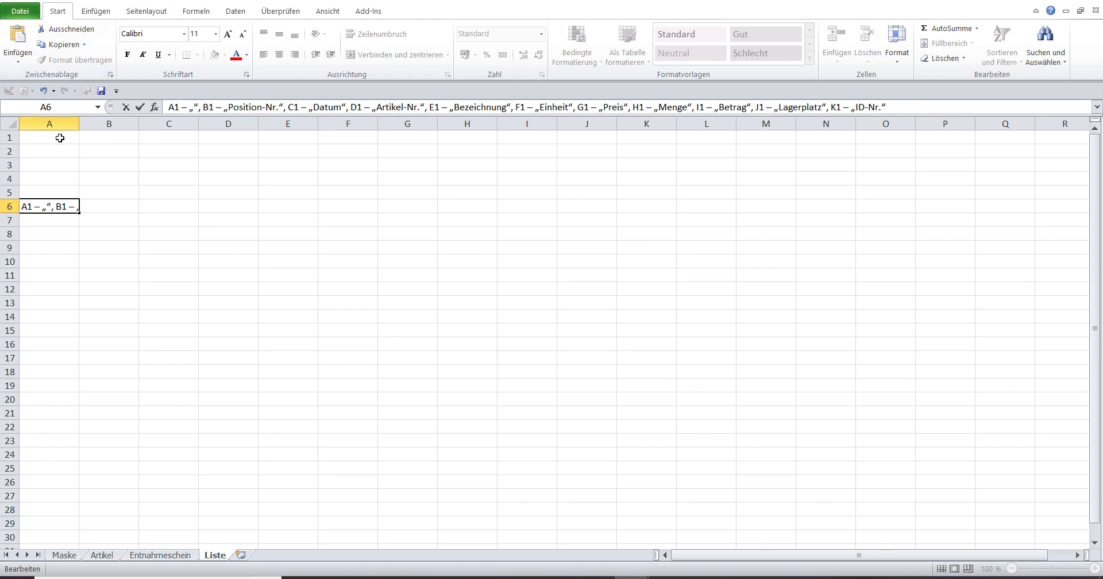
left_click(60, 138)
left_click(181, 104)
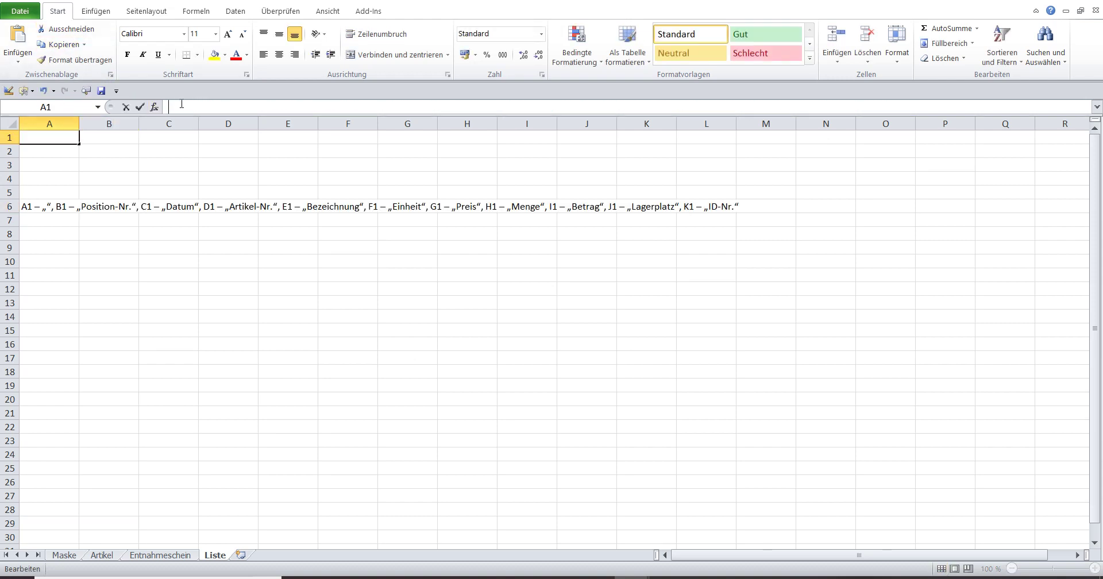
left_click(17, 35)
- Move Position-Nr. and Datum out of the A6 note into B1 and C1
left_click(40, 206)
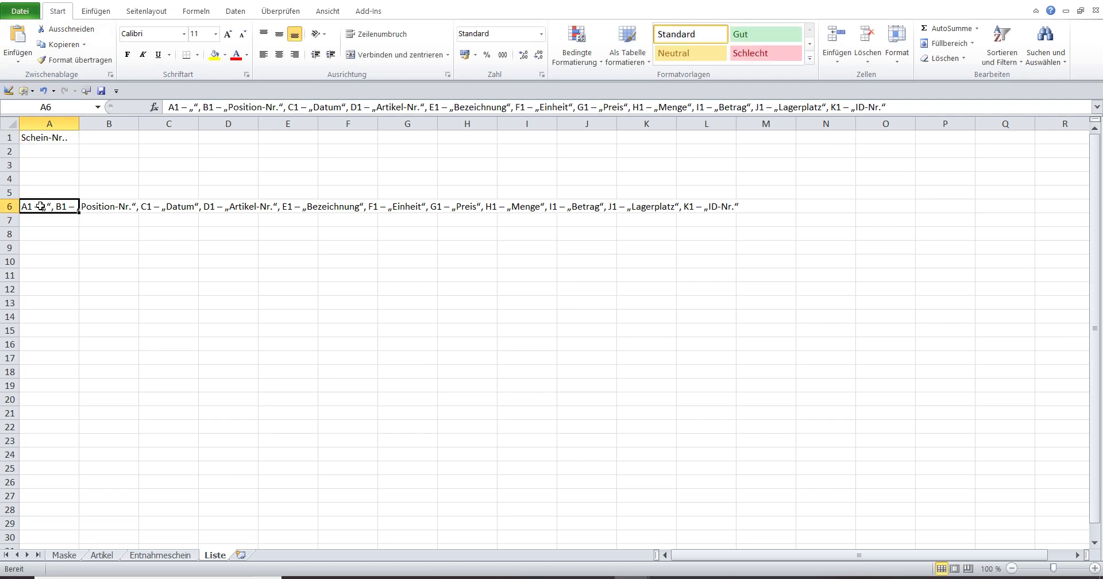
left_click_drag(229, 107, 281, 110)
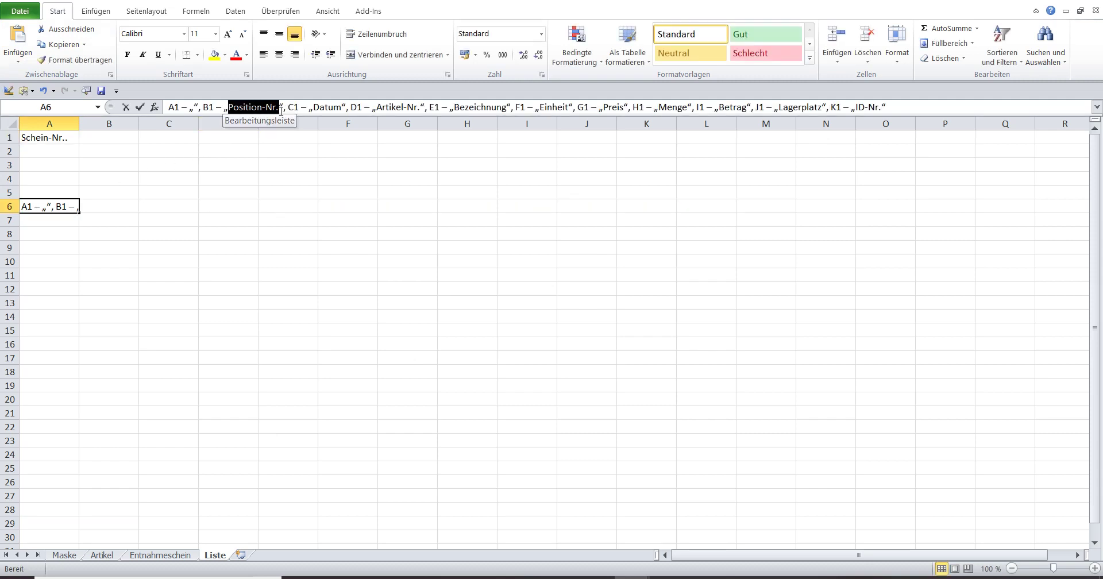
left_click(66, 30)
left_click(101, 139)
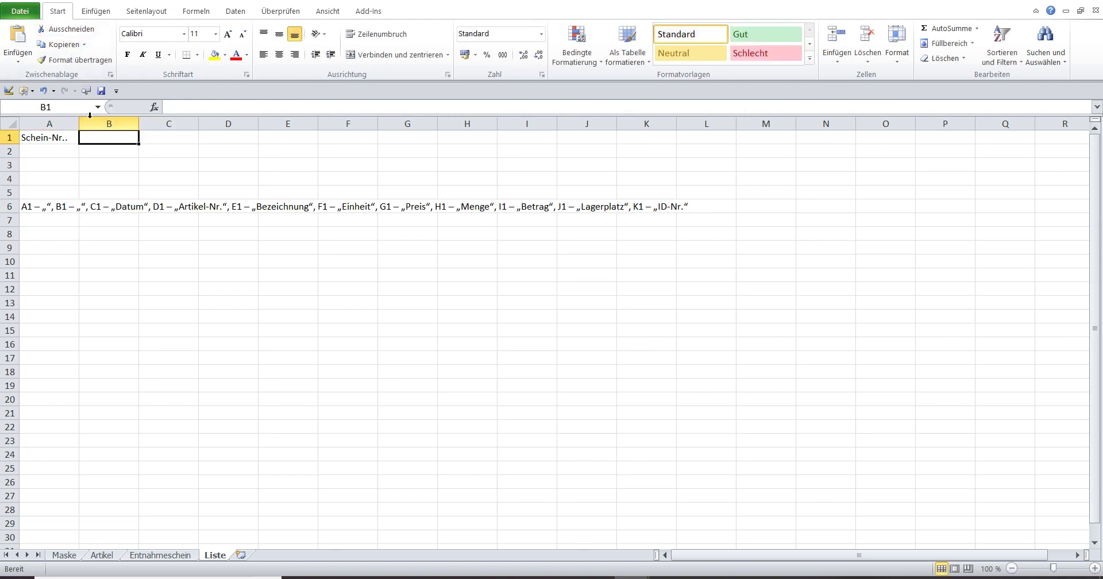
left_click(207, 108)
left_click(17, 34)
type("Position-Nr.")
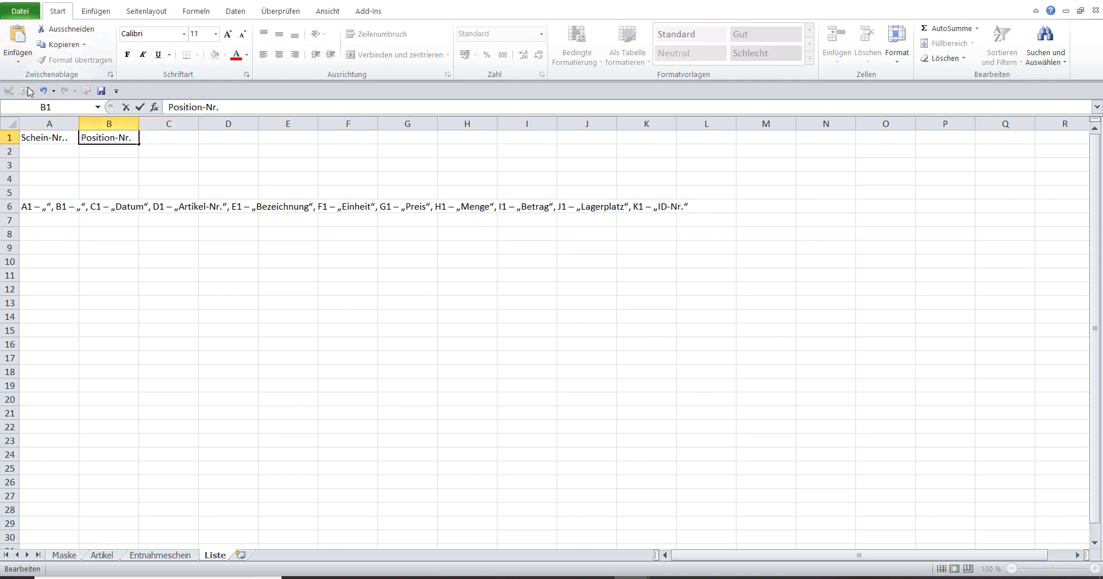
left_click(28, 208)
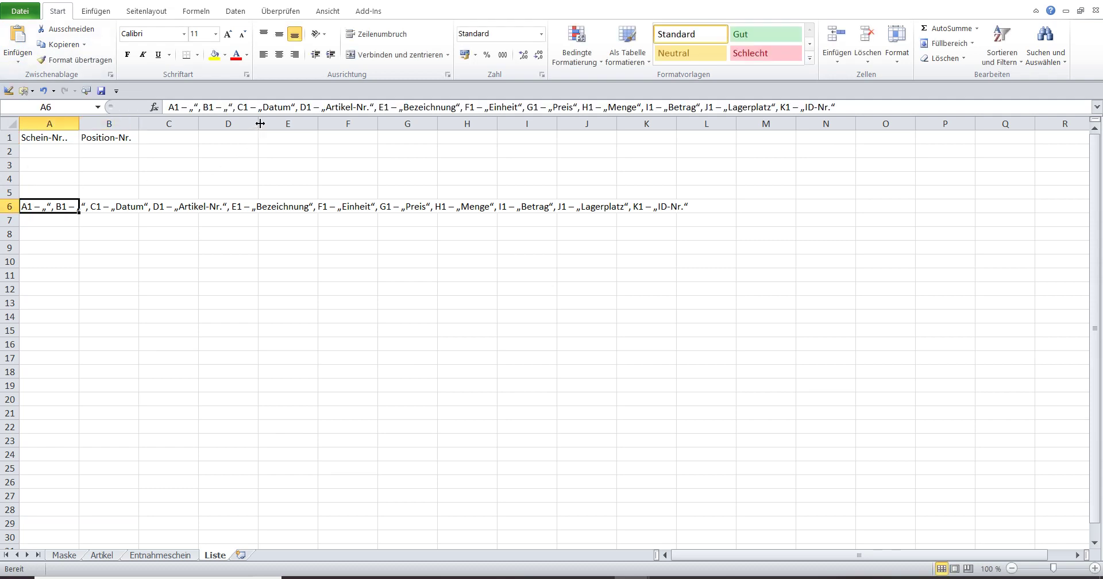
left_click_drag(261, 107, 298, 108)
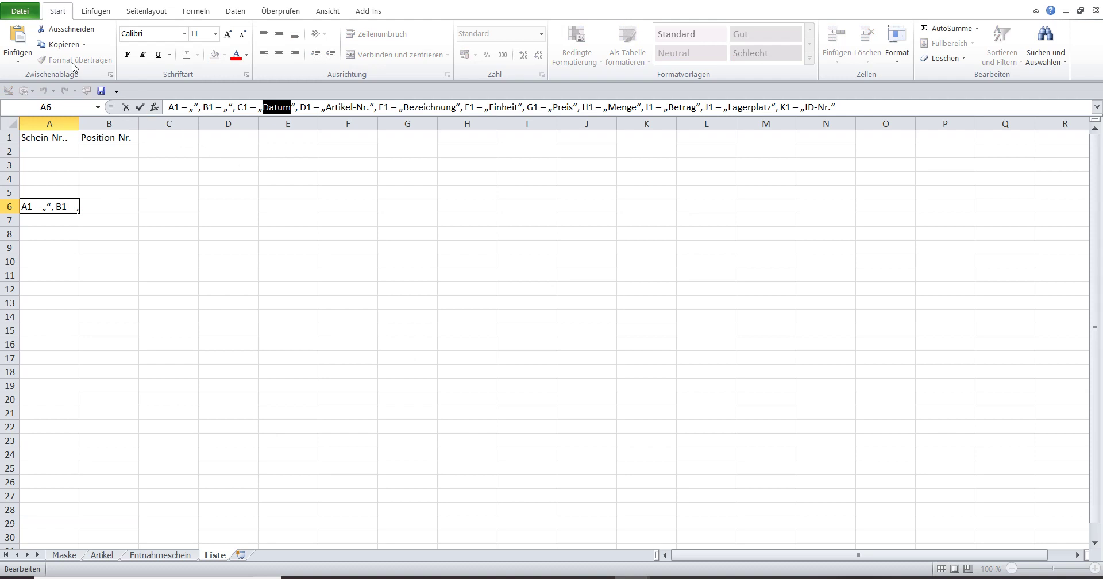
left_click(56, 35)
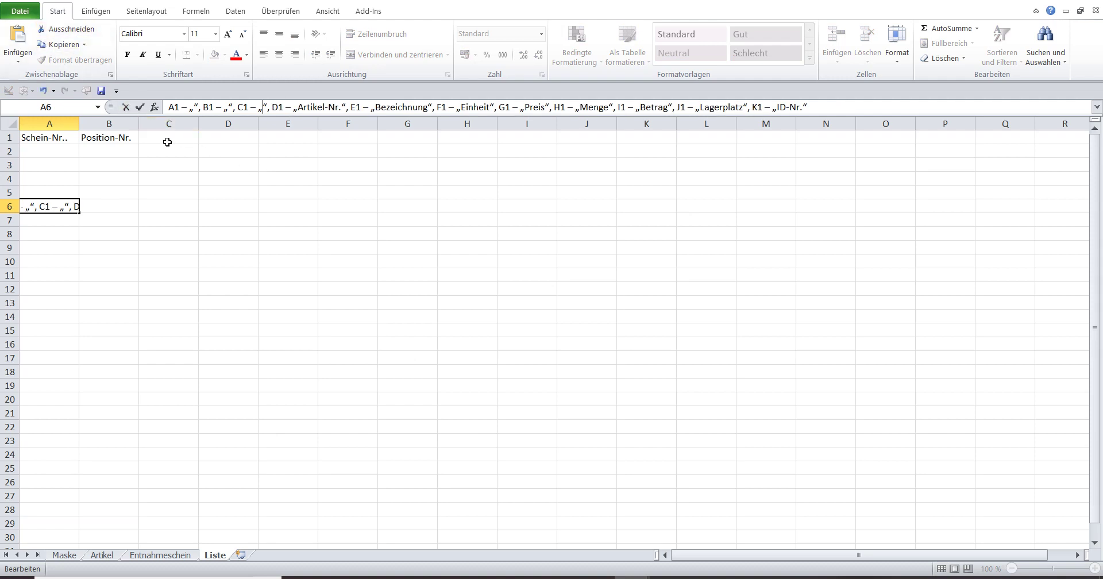
left_click(167, 139)
left_click(180, 108)
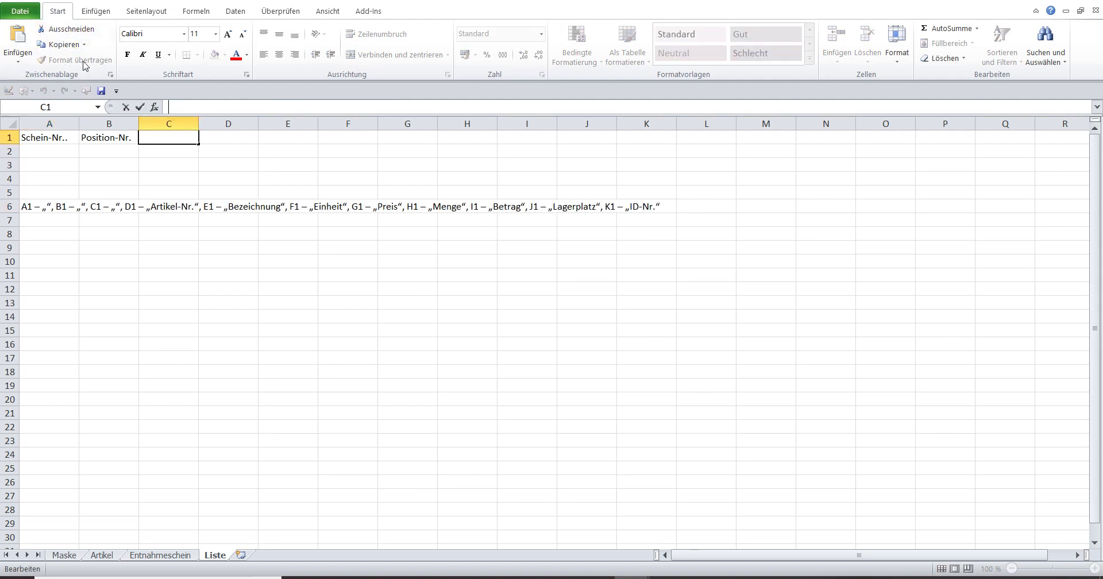
left_click(18, 34)
- Move Artikel-Nr. and Bezeichnung out of the A6 note into D1 and E1
left_click(30, 207)
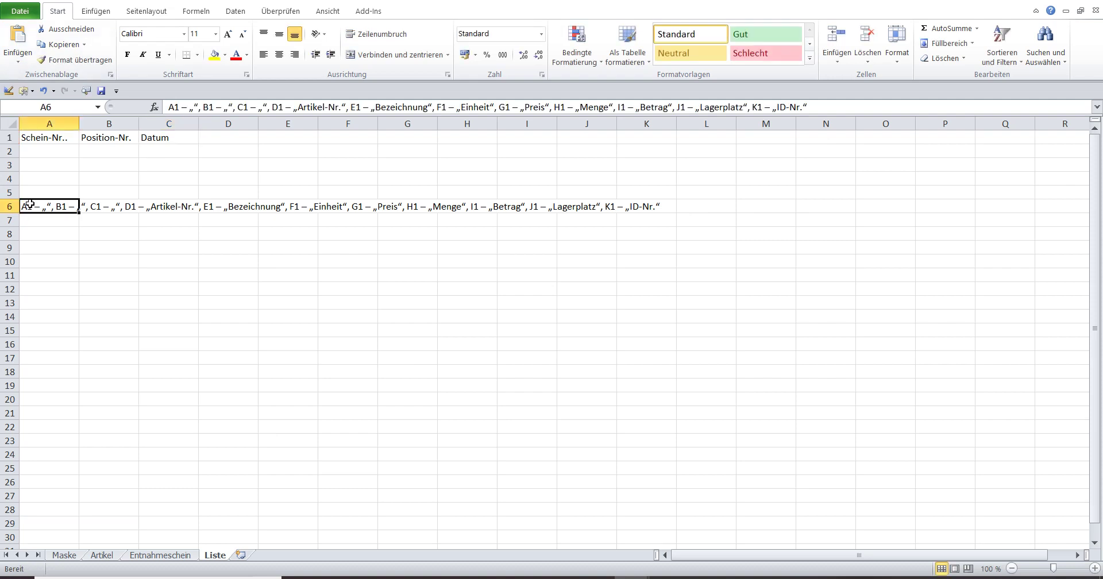
left_click_drag(298, 107, 344, 107)
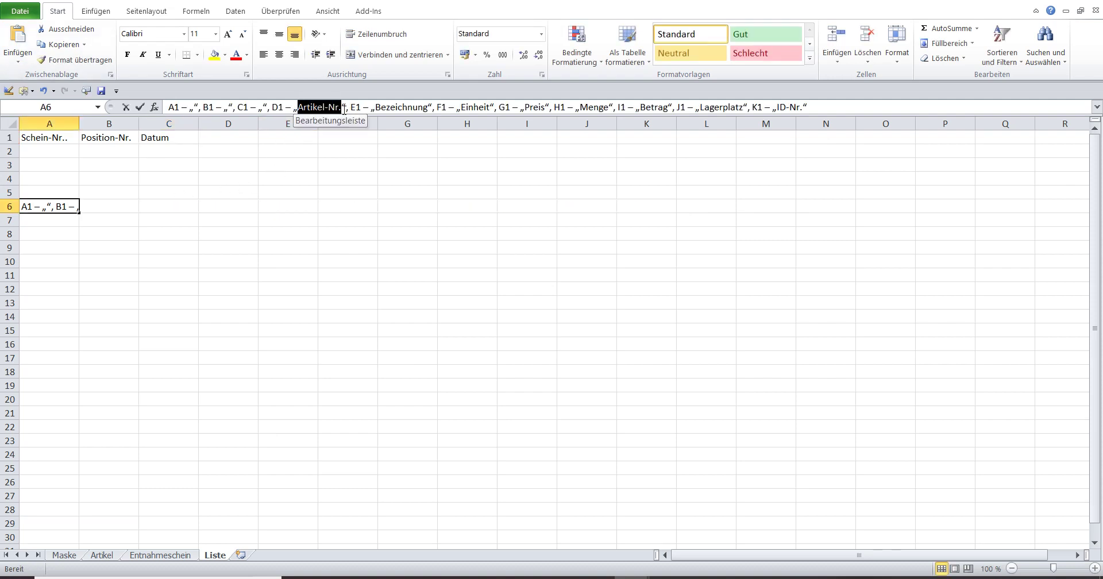
left_click(60, 32)
left_click(214, 138)
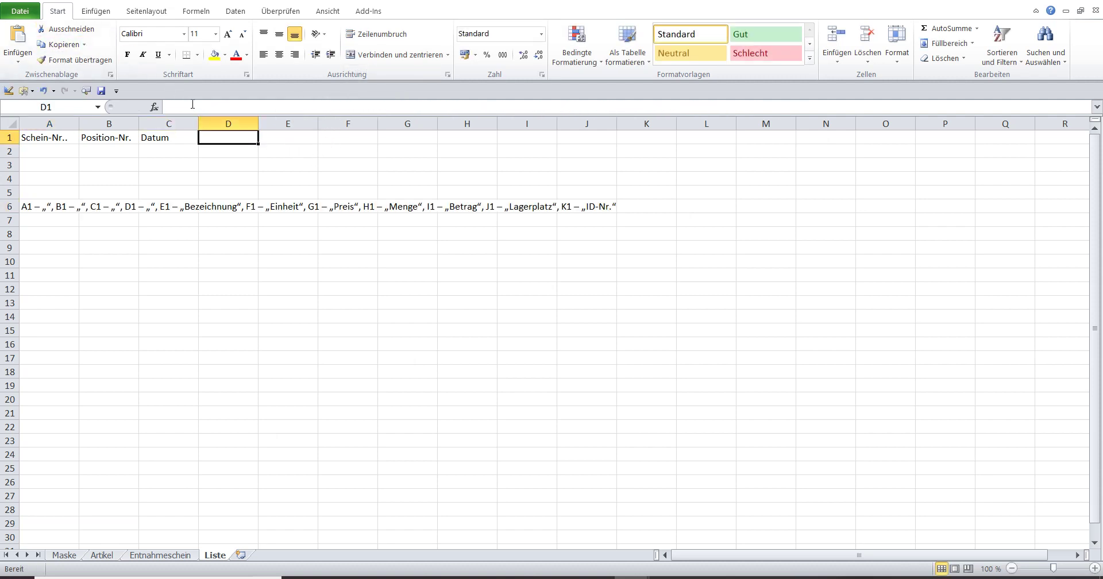
left_click(192, 105)
left_click(18, 35)
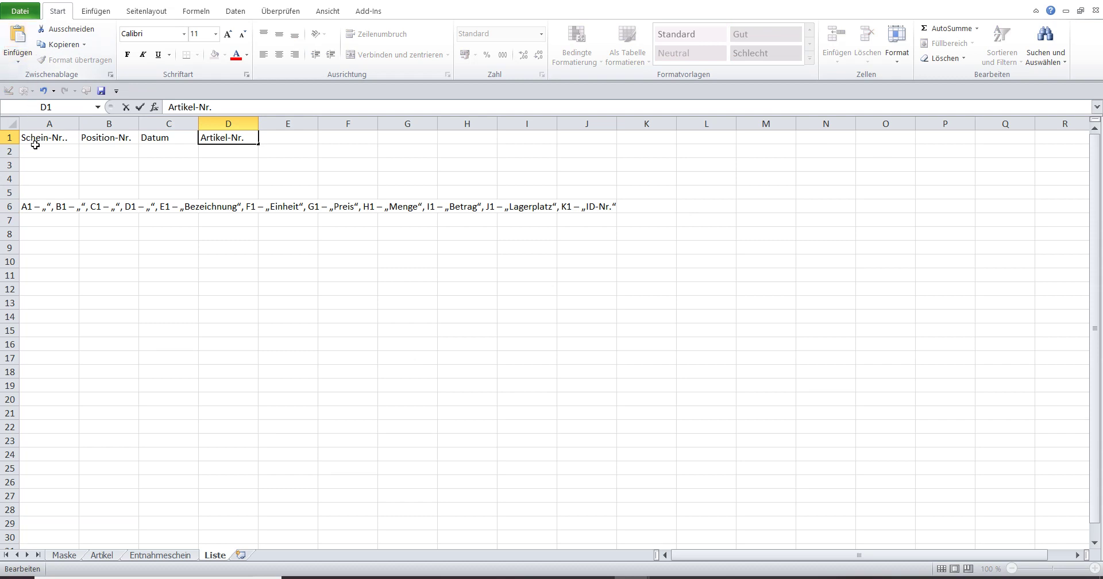
left_click(40, 206)
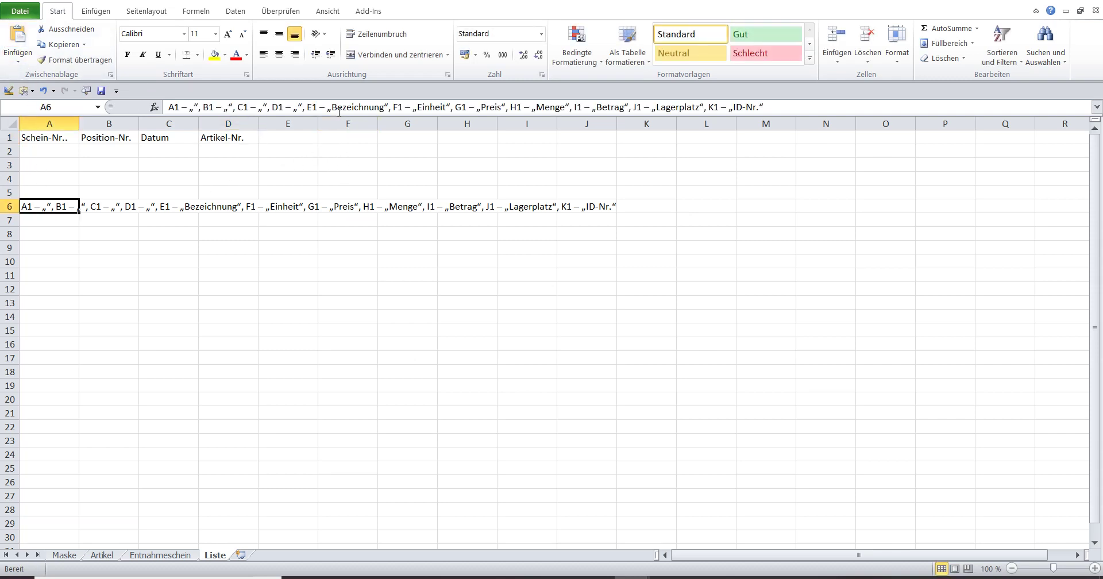
left_click_drag(334, 107, 393, 108)
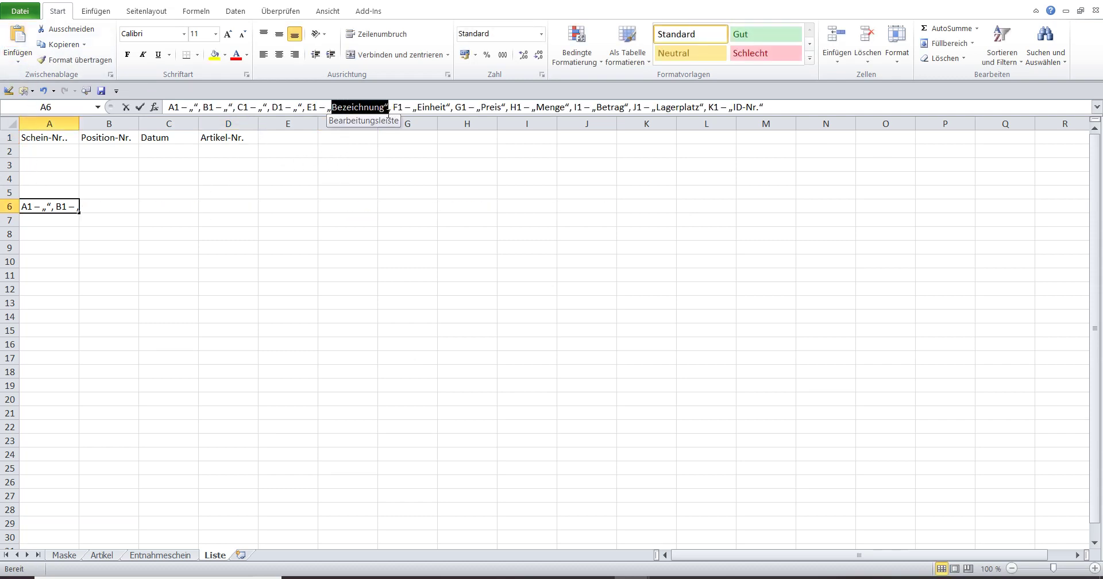
key("shift+End")
left_click(383, 108, "shift")
left_click(63, 32)
left_click(271, 135)
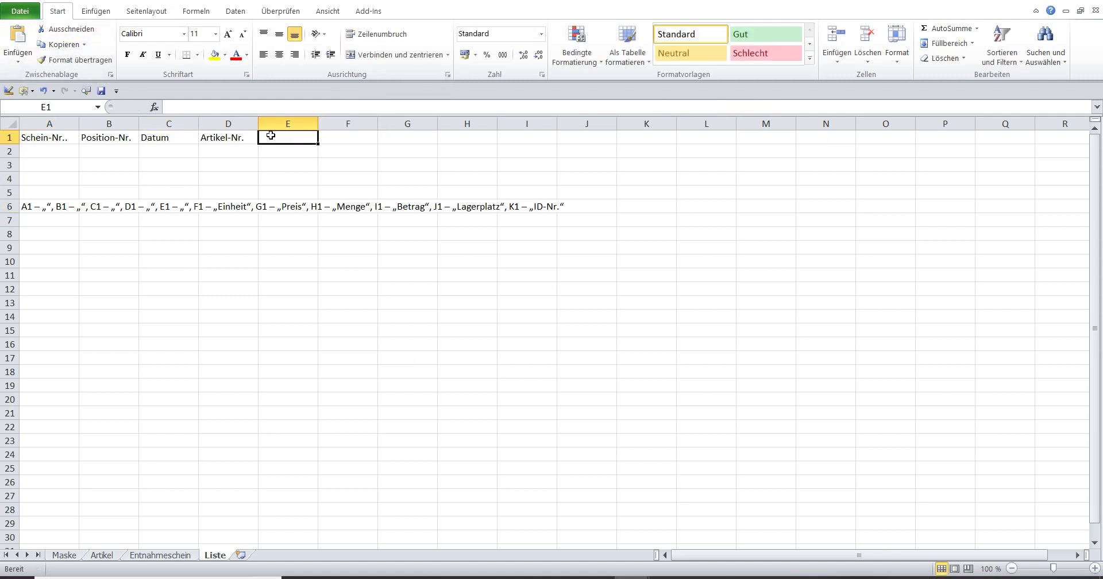
left_click(192, 106)
left_click(19, 43)
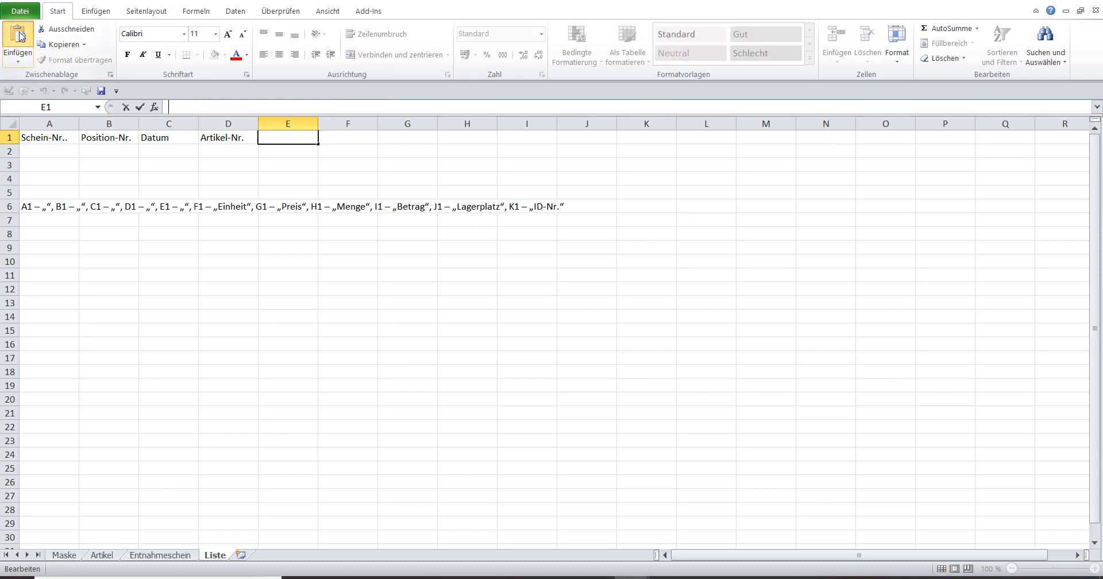
type("Bezeichnung")
- Move Einheit out of the A6 note into F1
left_click(32, 206)
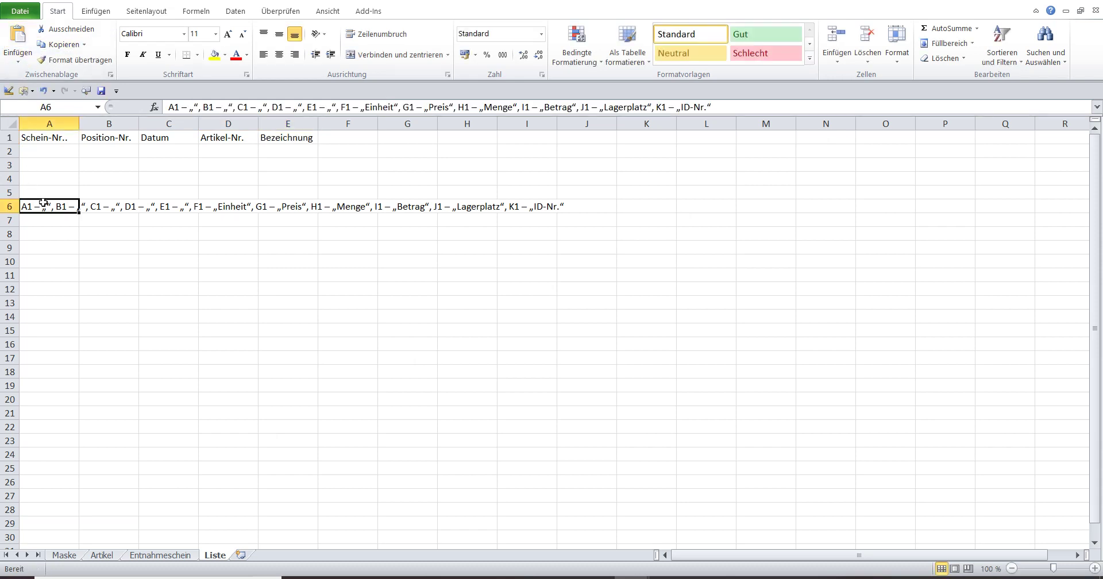
left_click_drag(364, 106, 401, 107)
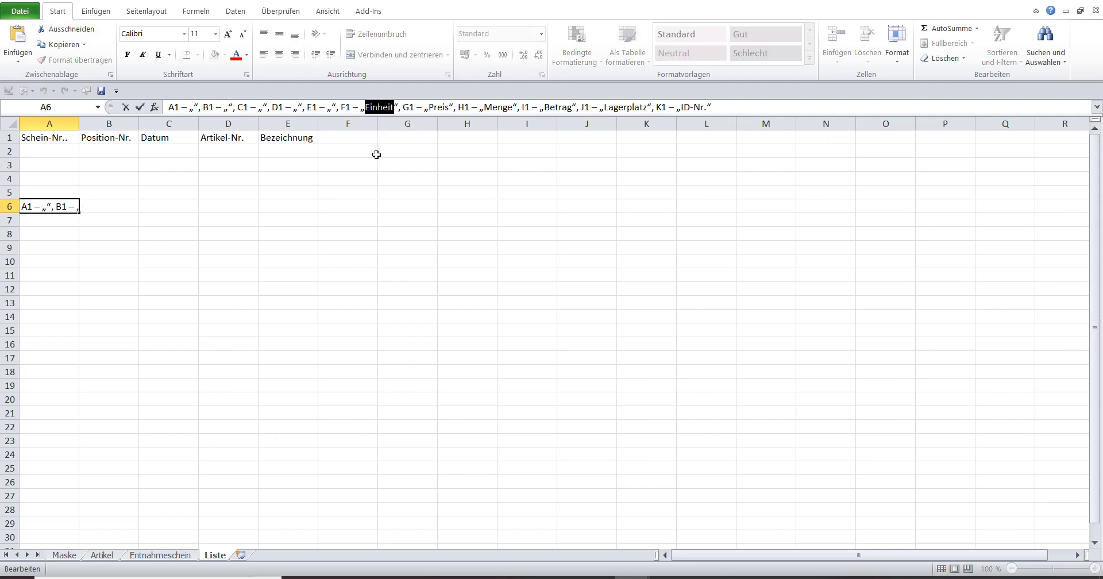
left_click(64, 29)
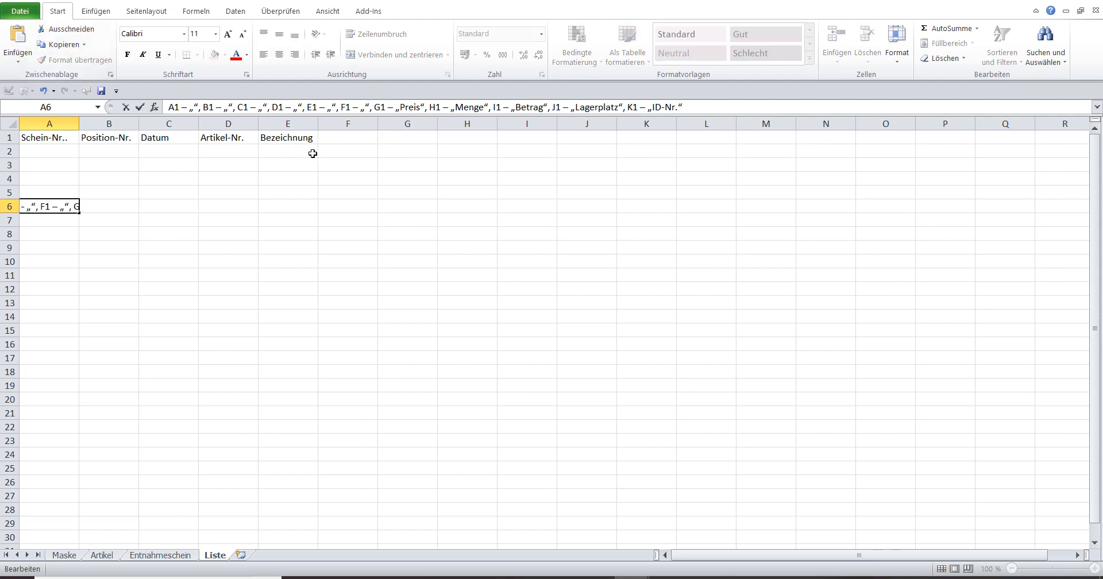
left_click(345, 141)
left_click(192, 109)
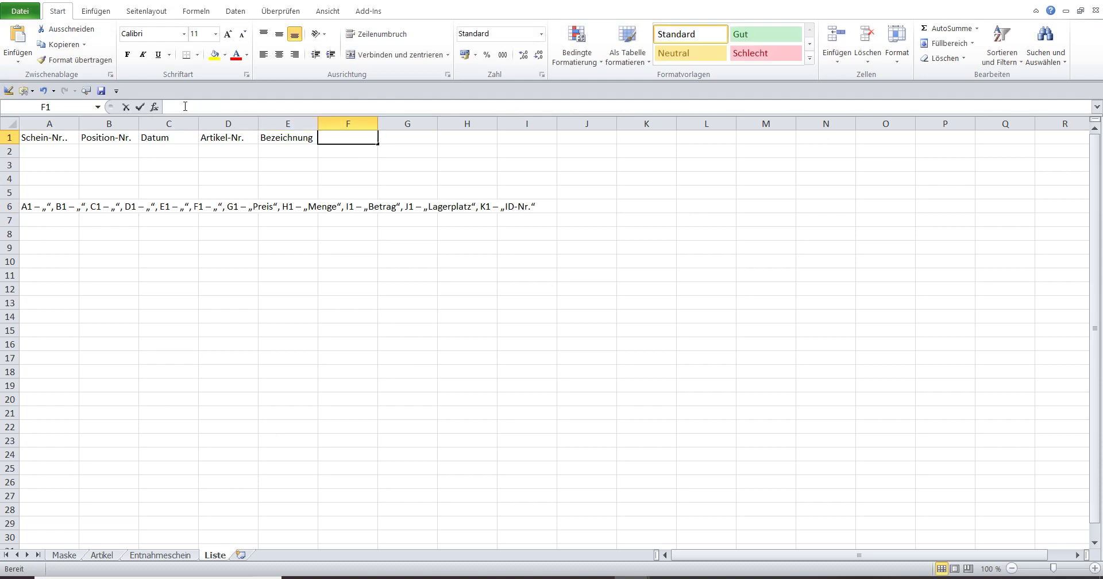
left_click(17, 35)
type("Einheit")
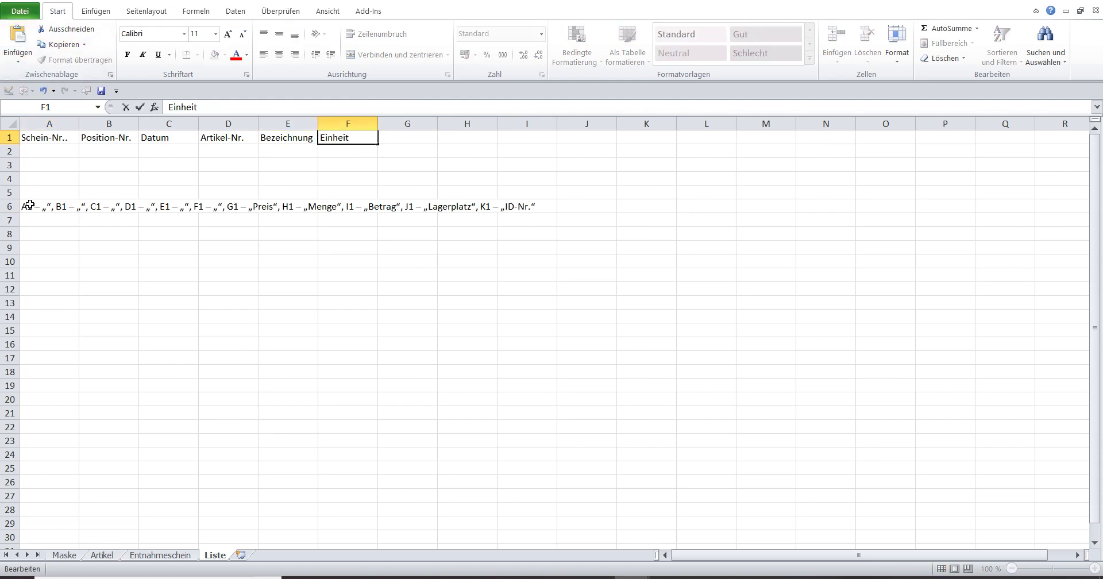
left_click(30, 205)
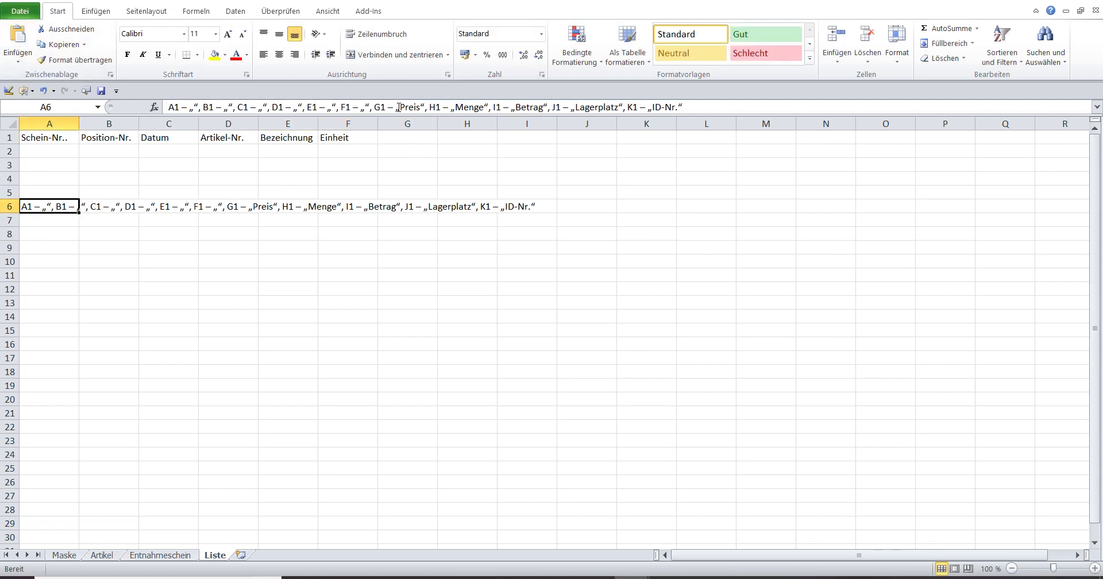
- Move Preis from the A6 note into G1, removing the stray quote mark
left_click_drag(396, 106, 421, 108)
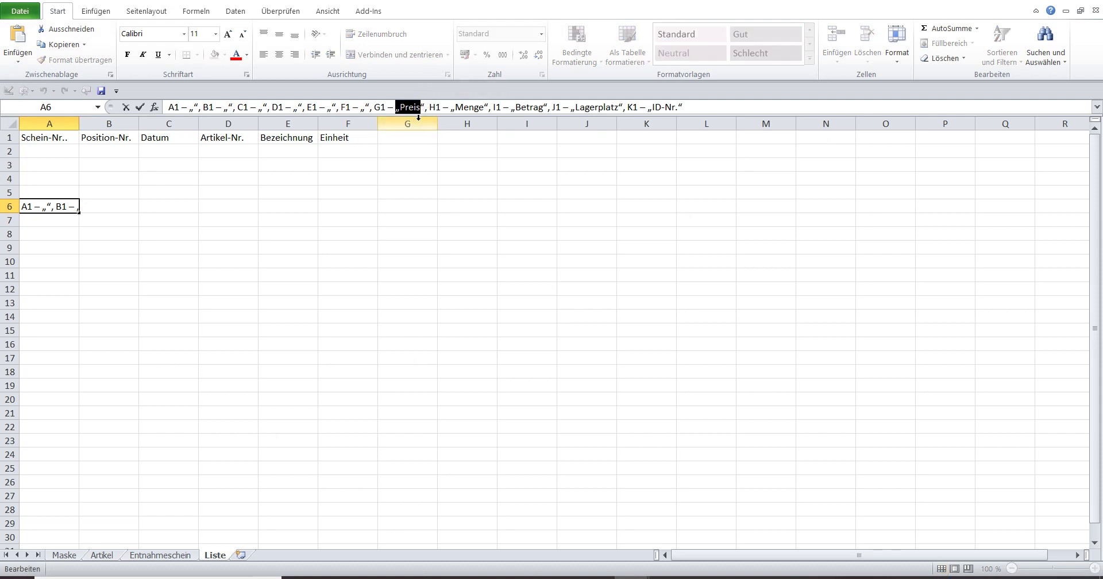
left_click(65, 29)
left_click(400, 139)
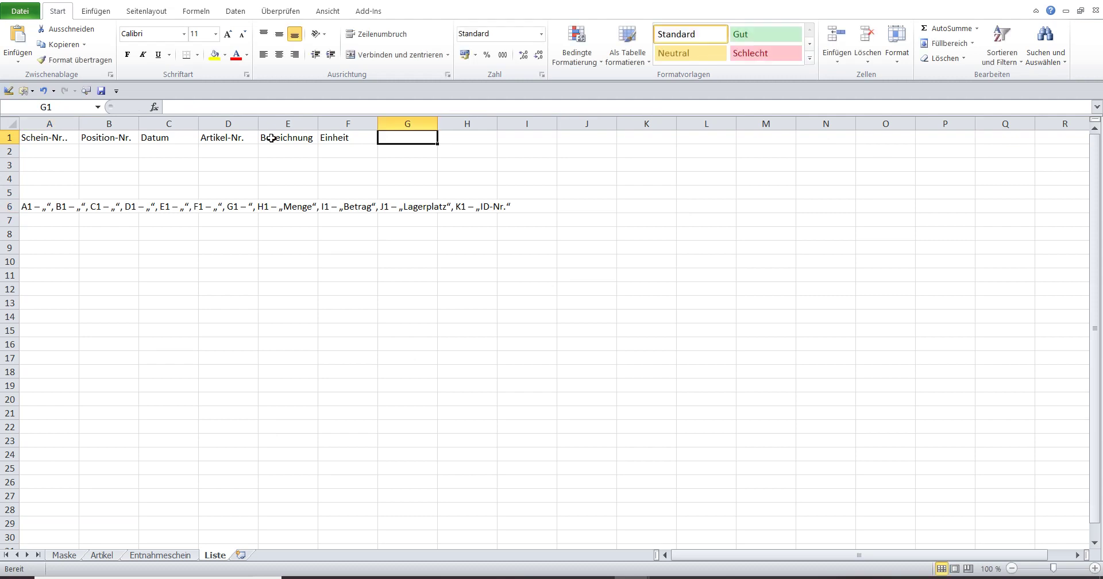
left_click(18, 36)
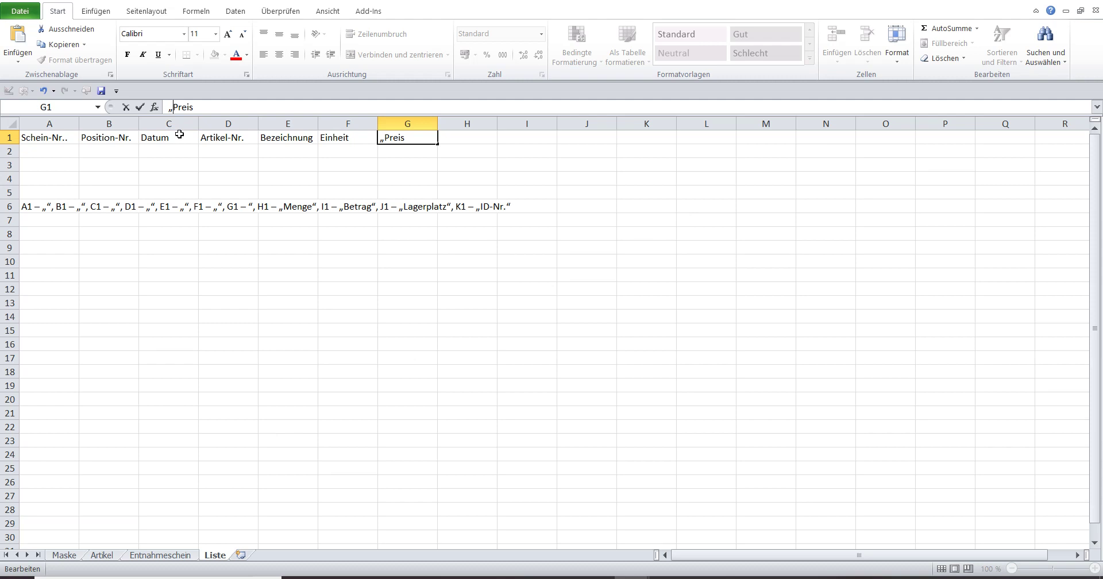
key("Delete")
left_click(38, 207)
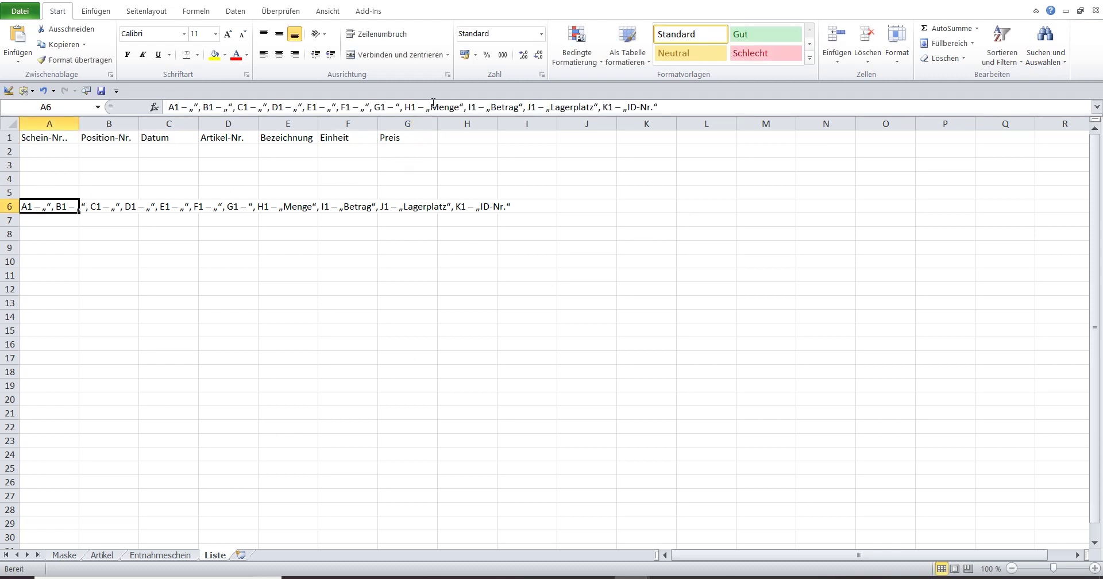
- Move Menge and Betrag from the A6 note into H1 and I1
left_click_drag(431, 106, 465, 107)
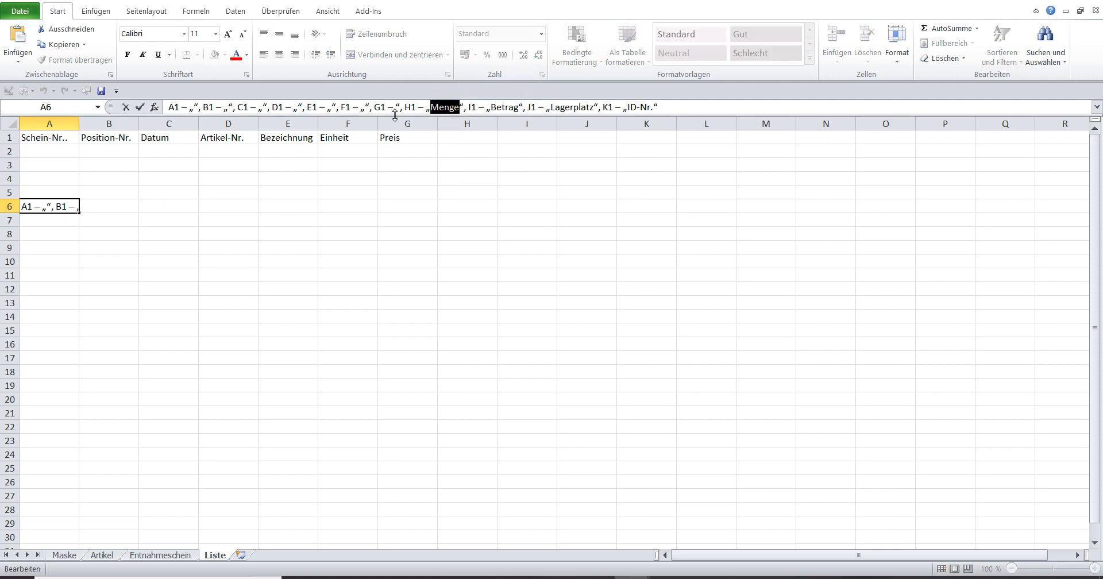
left_click(65, 29)
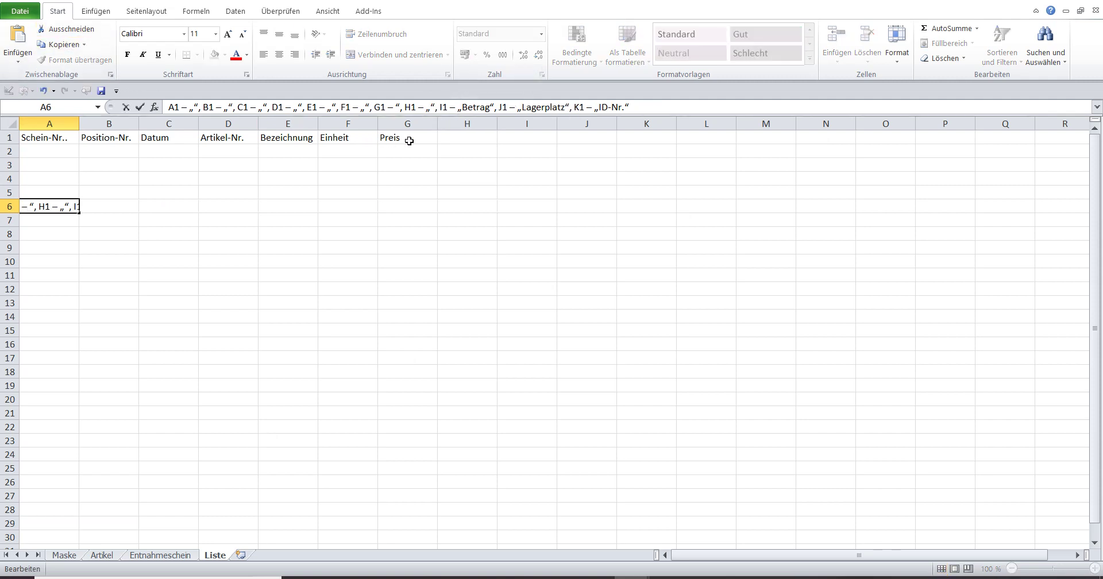
left_click(445, 141)
left_click(210, 107)
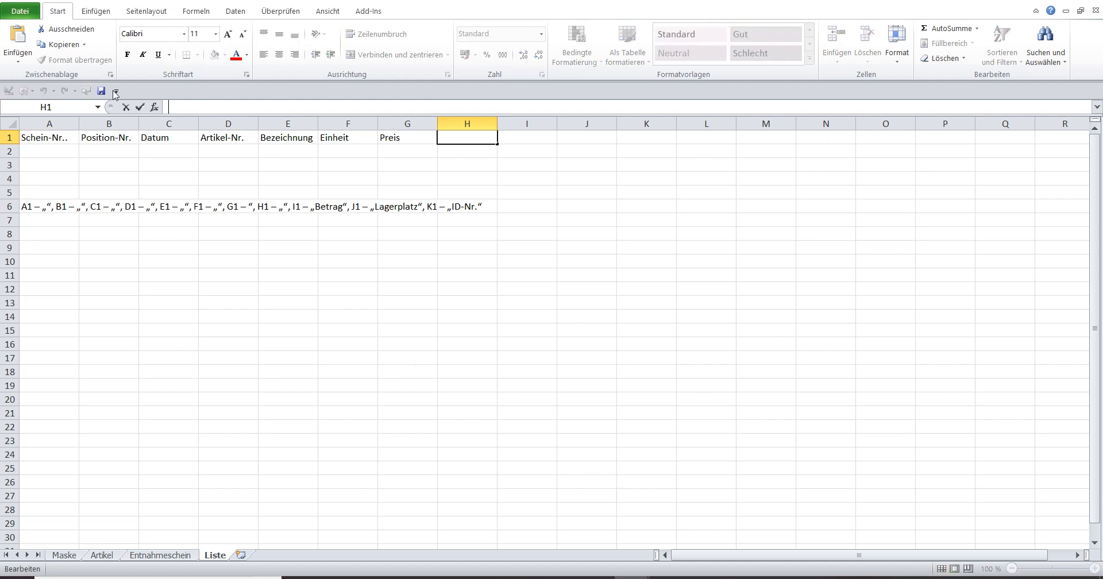
left_click(18, 38)
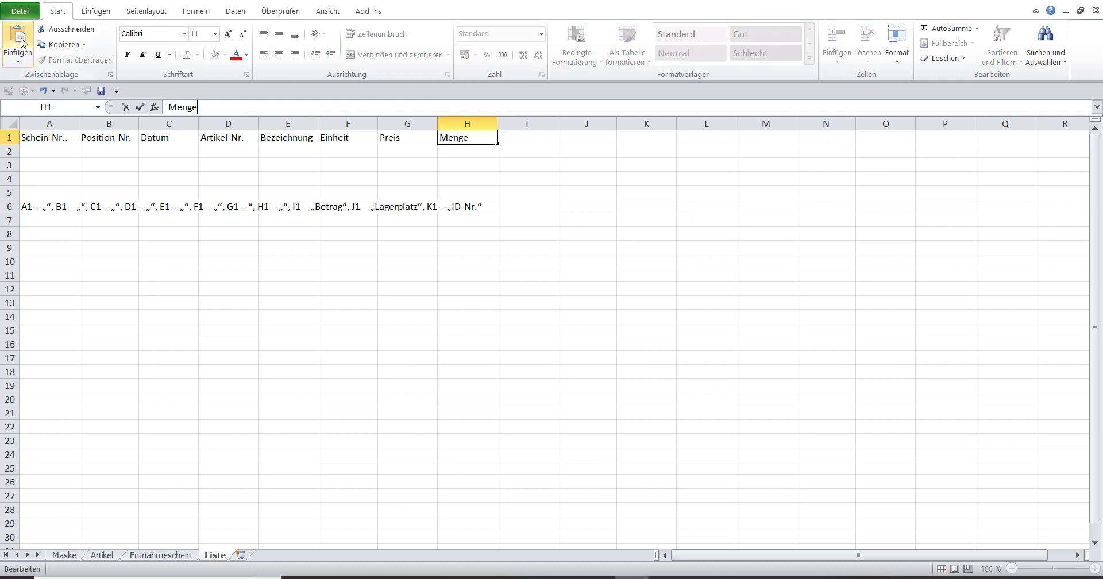
type("Menge")
left_click(30, 206)
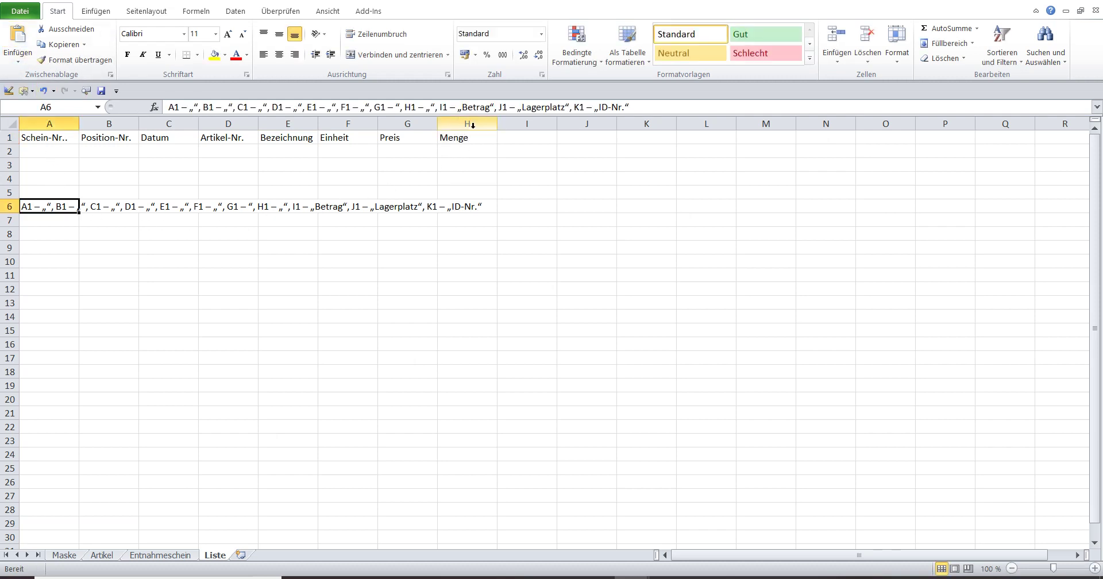
left_click_drag(463, 107, 498, 106)
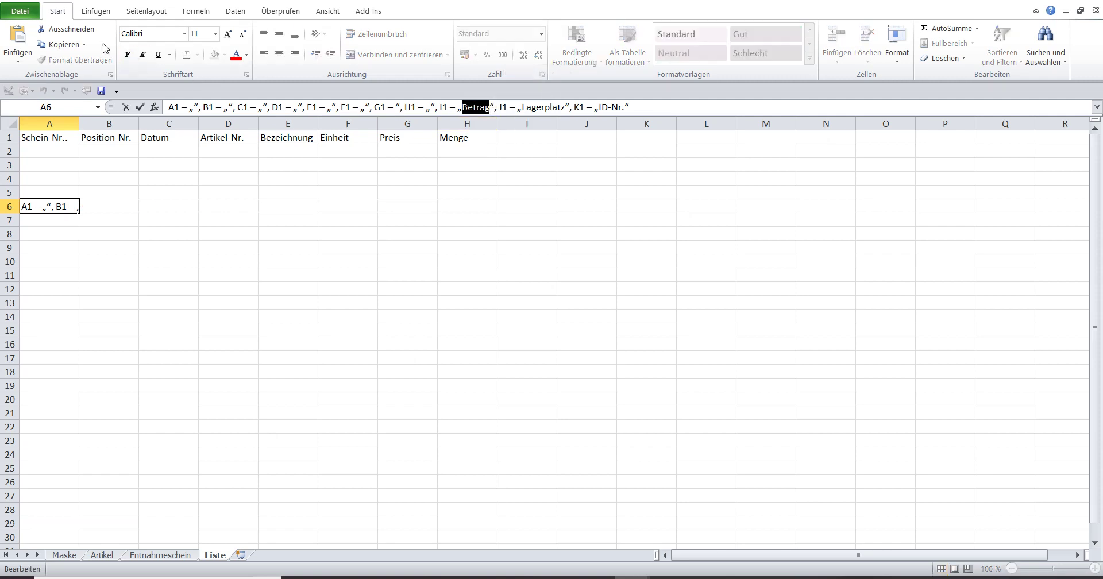
left_click(66, 29)
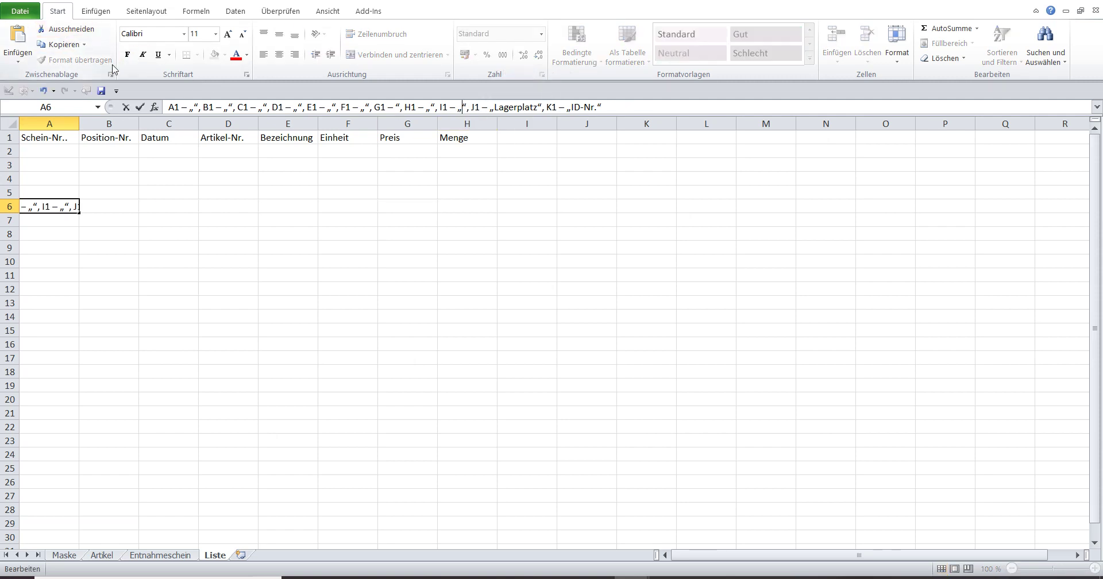
left_click(511, 137)
left_click(206, 106)
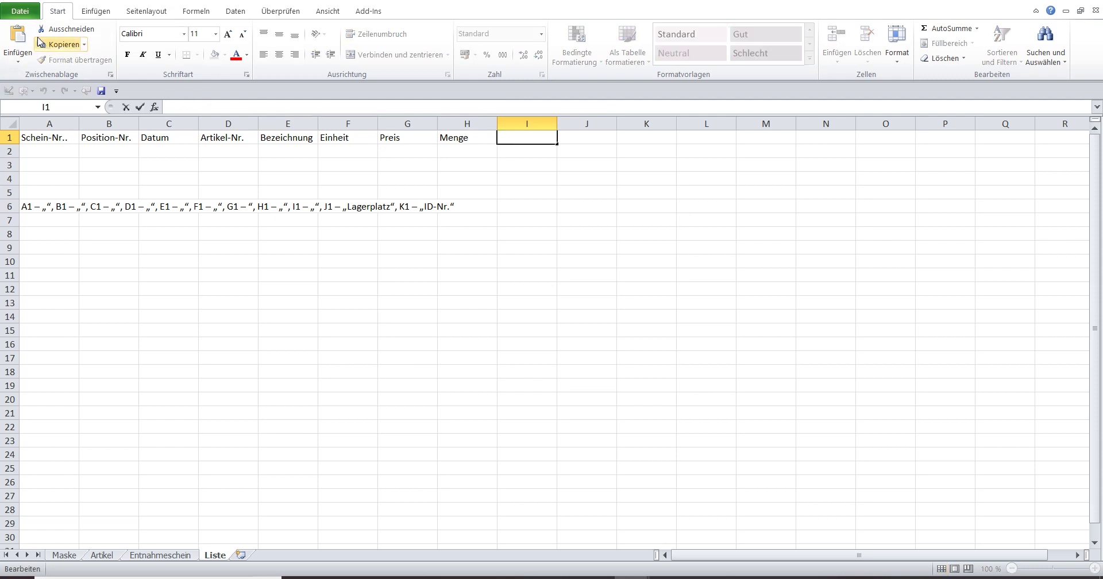
left_click(17, 35)
type("Betrag")
left_click(37, 209)
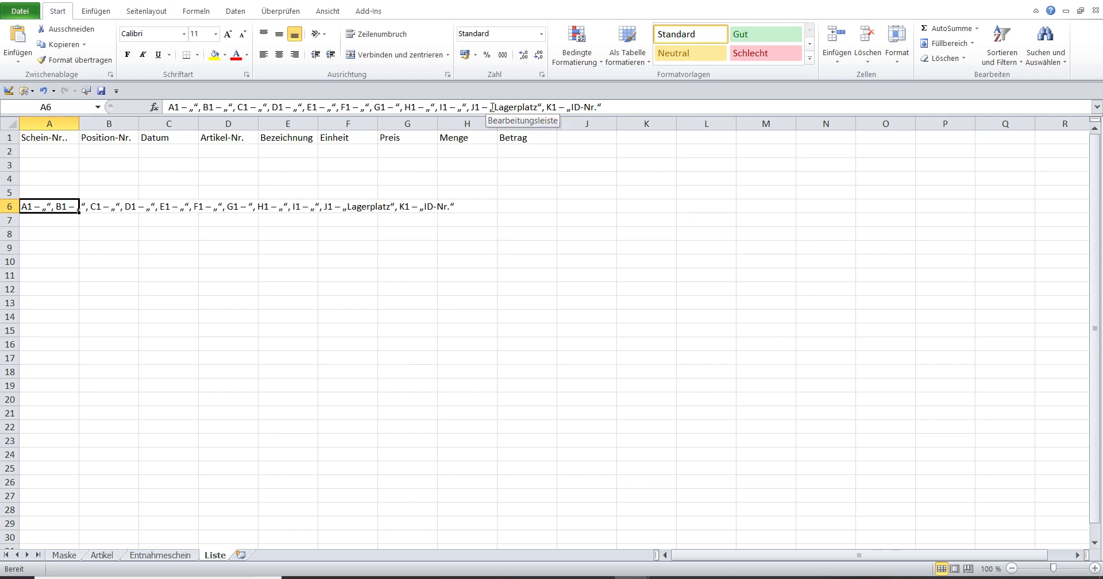
- Cut Lagerplatz from the note and enter Lagerplatz in J1
left_click_drag(493, 106, 539, 110)
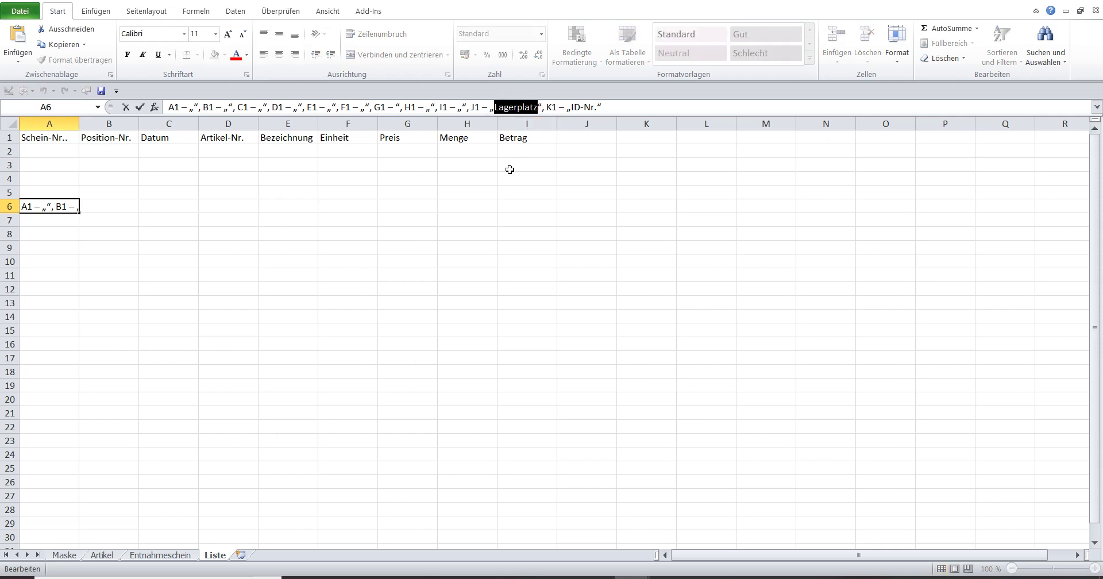
left_click(54, 32)
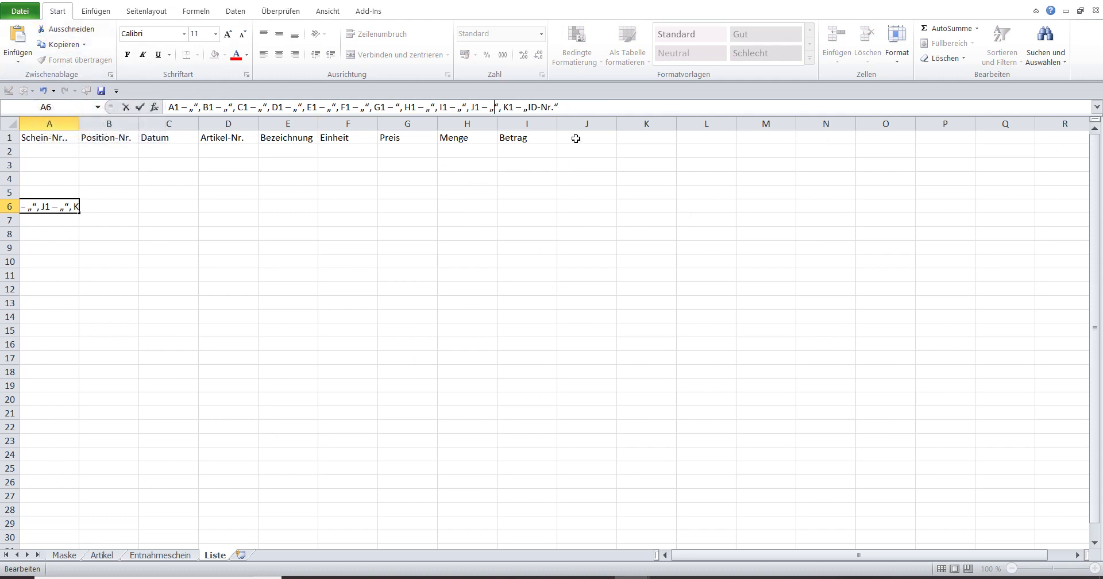
left_click(575, 137)
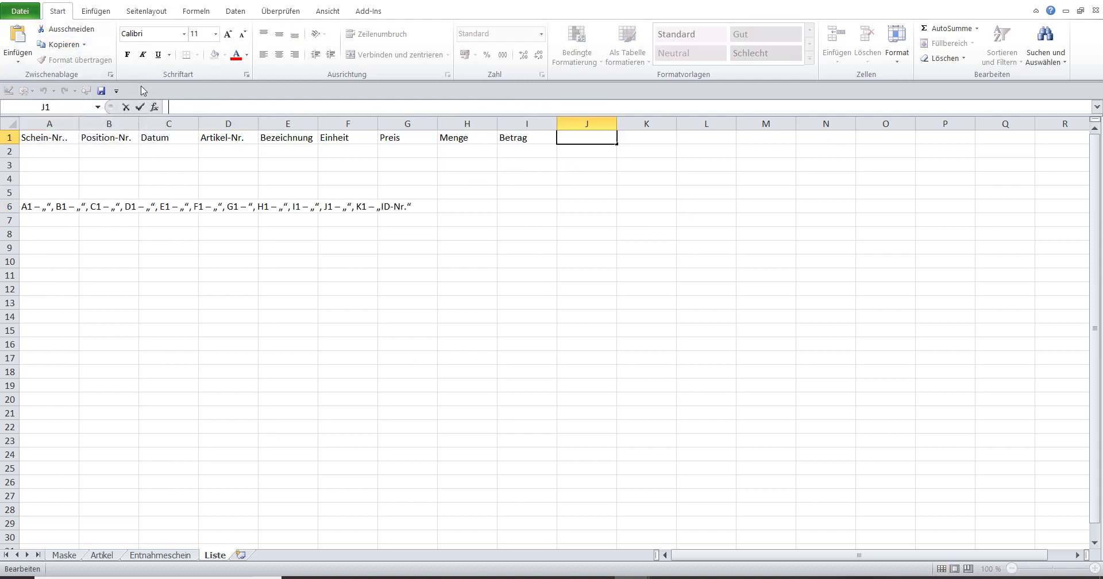
type("Lagerplatz")
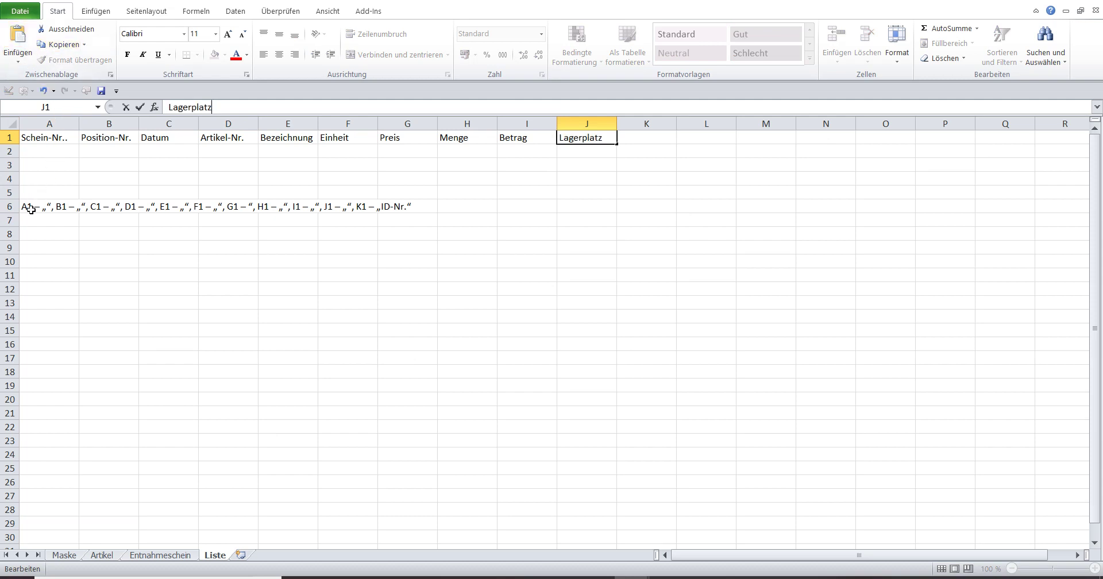
left_click(28, 207)
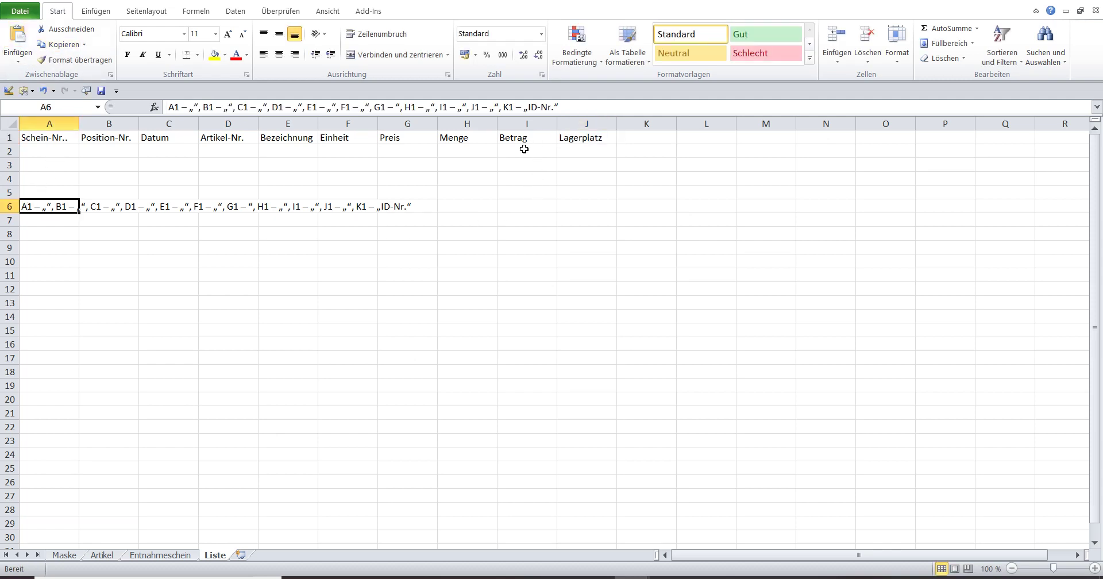
- Move ID-Nr. into K1 without its stray quote mark, then clear A6
left_click_drag(525, 107, 559, 107)
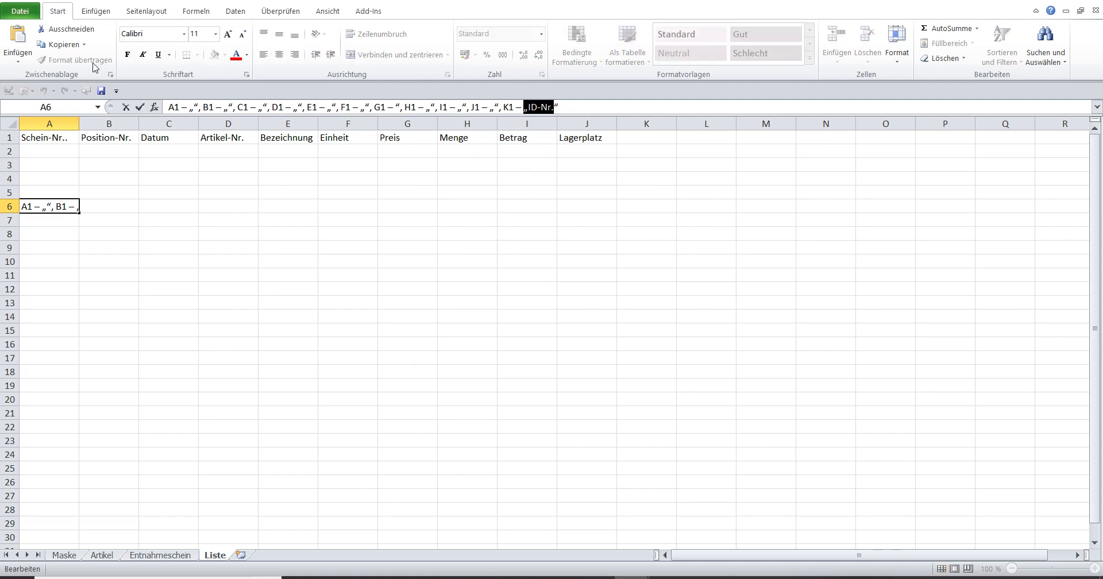
left_click(66, 30)
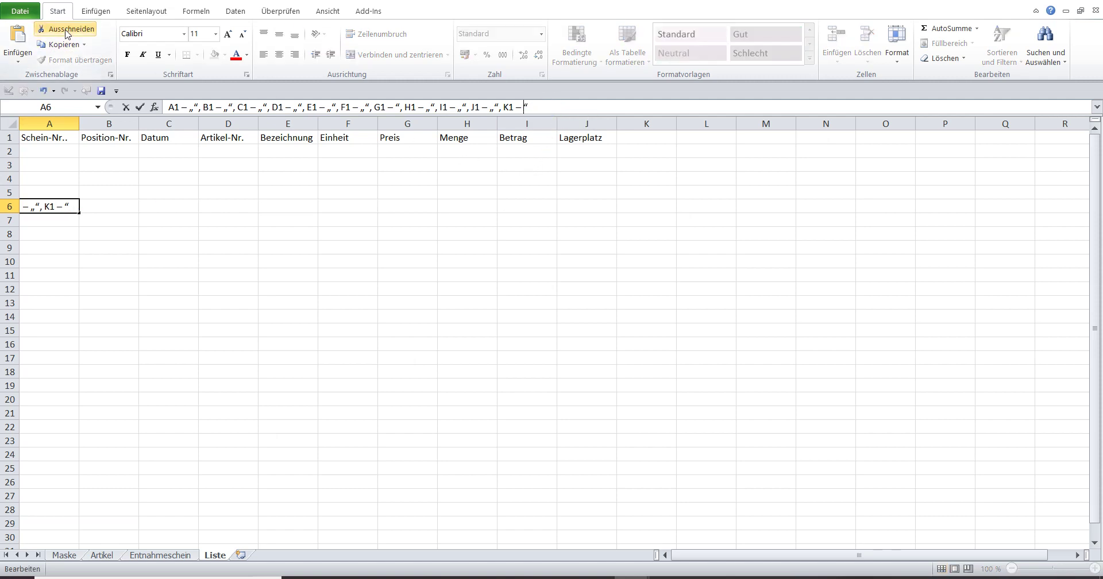
left_click(634, 139)
left_click(209, 107)
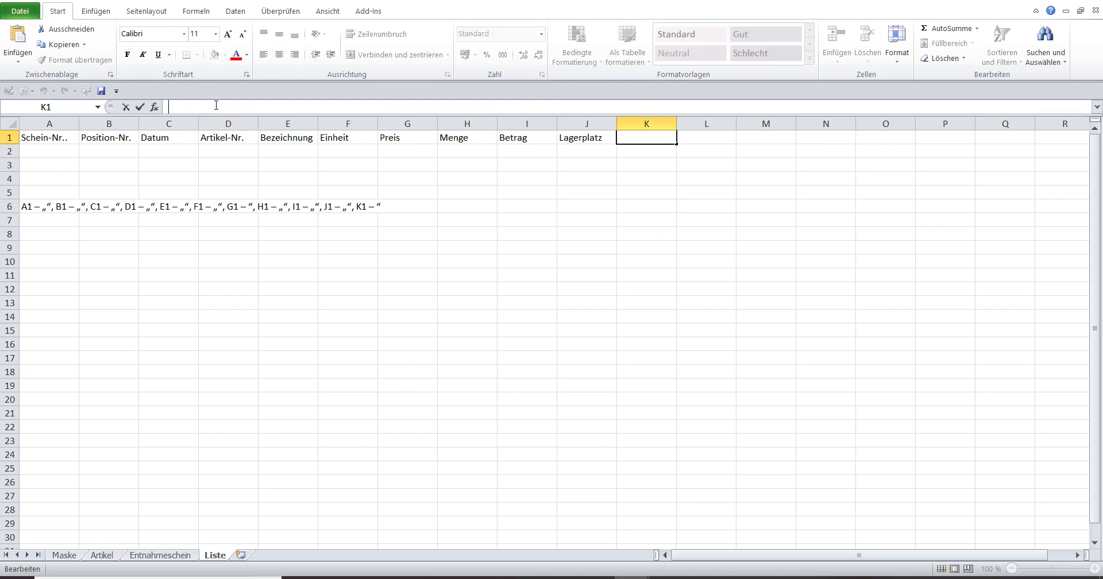
left_click(18, 35)
left_click(174, 107)
key("BackSpace")
left_click(37, 209)
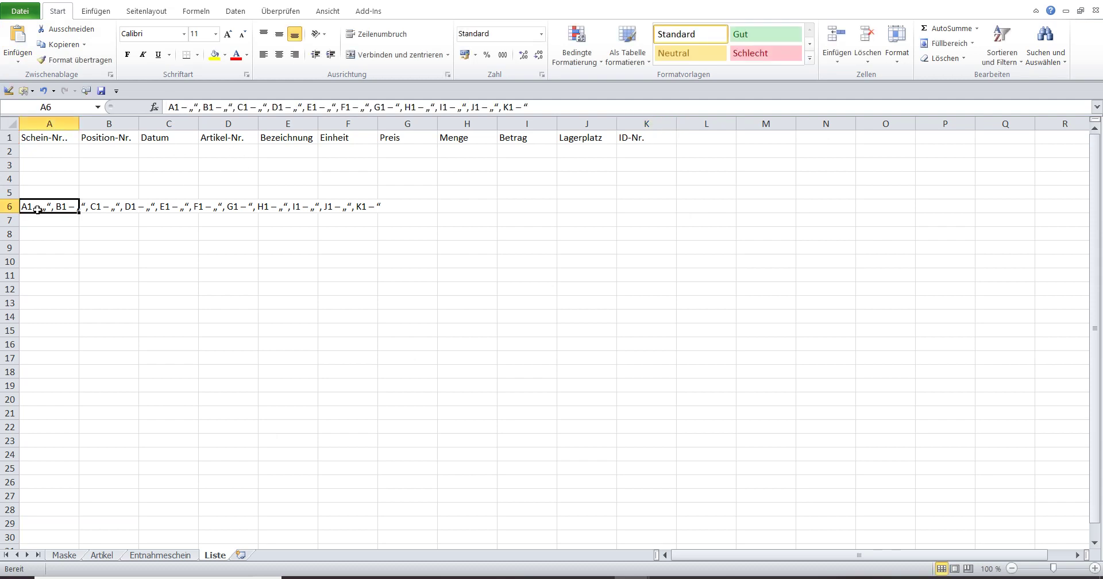
key("BackSpace")
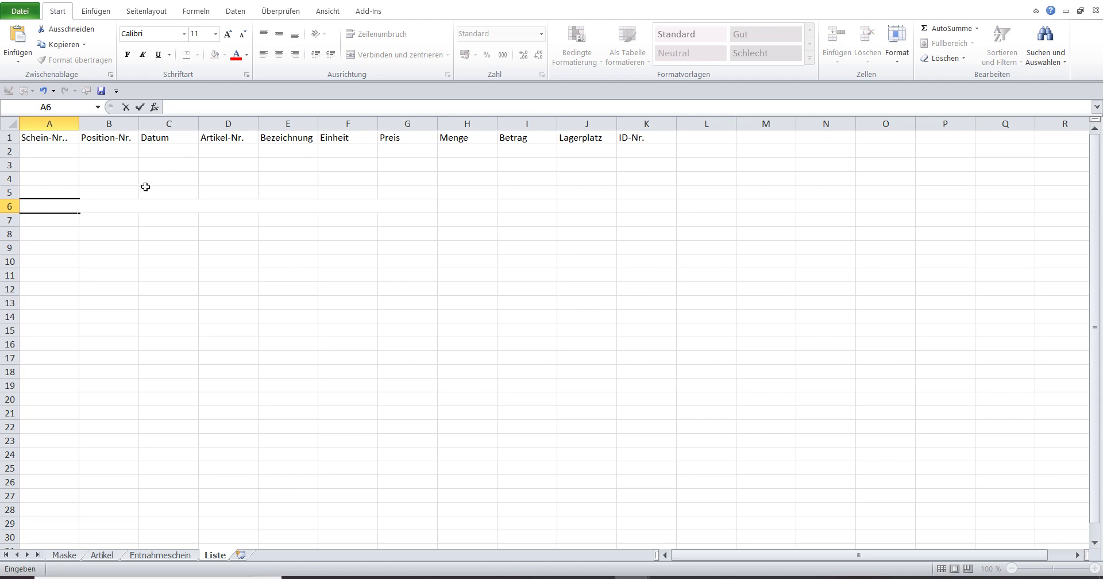
left_click(145, 189)
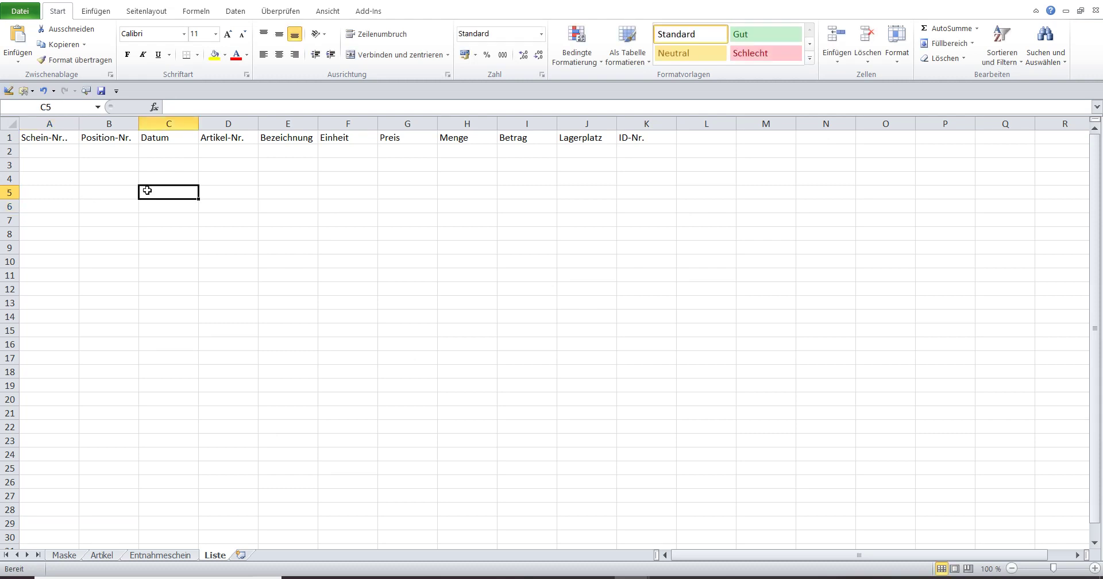
key("ctrl+a")
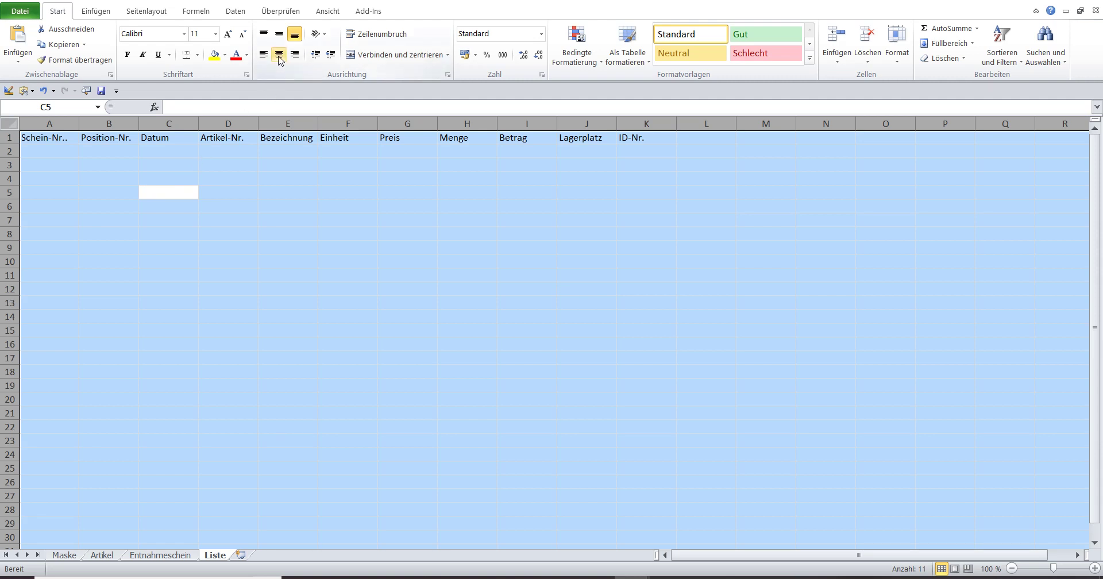
- Center all cell text and make the headers in A1–K1 bold
left_click(279, 57)
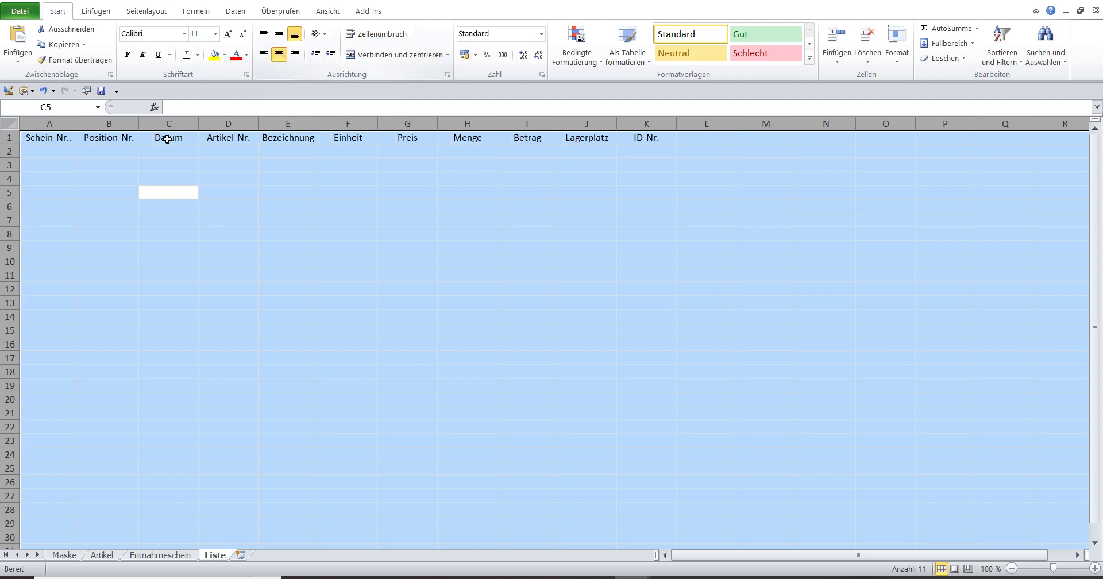
left_click(121, 169)
left_click_drag(53, 140, 651, 138)
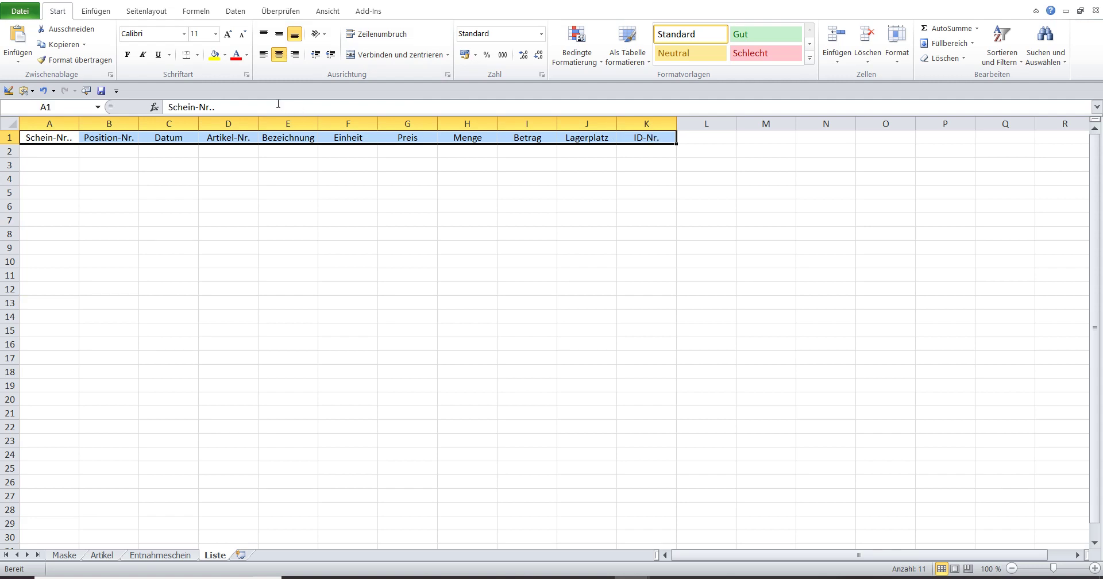
left_click(129, 57)
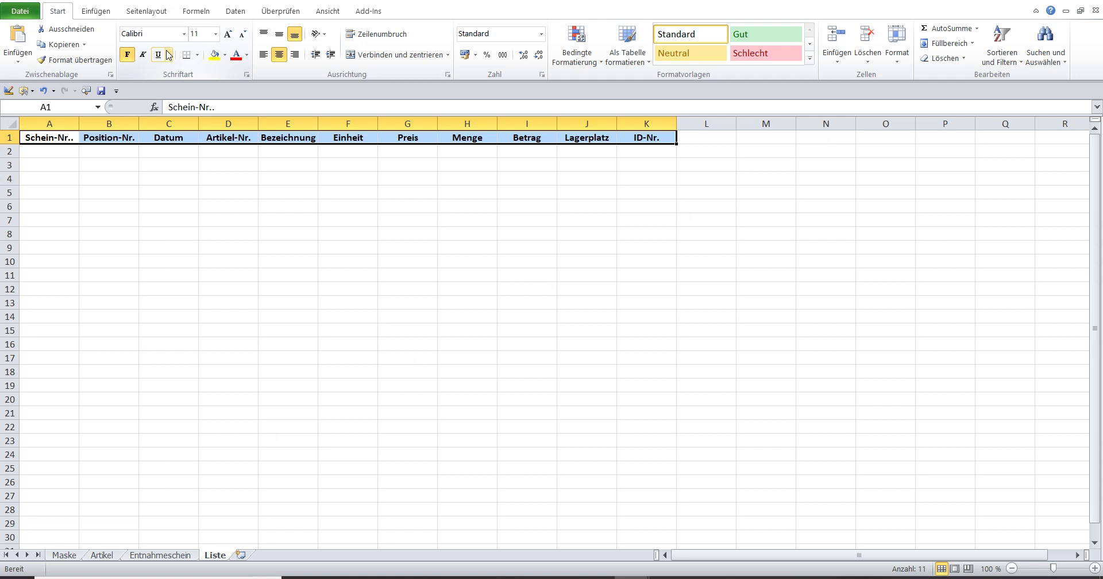
left_click(216, 34)
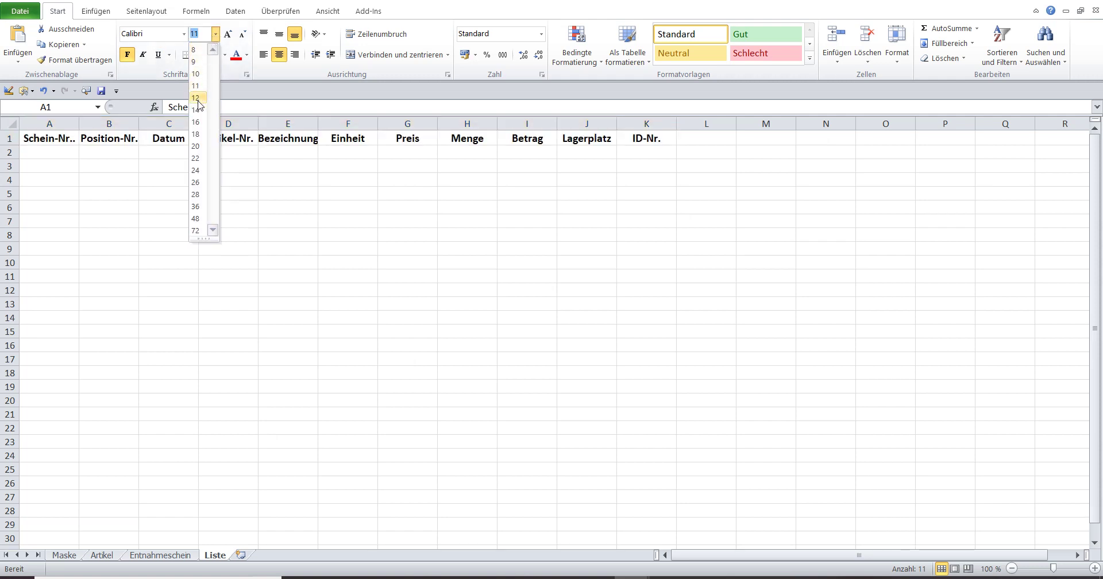
left_click(178, 155)
left_click(154, 193)
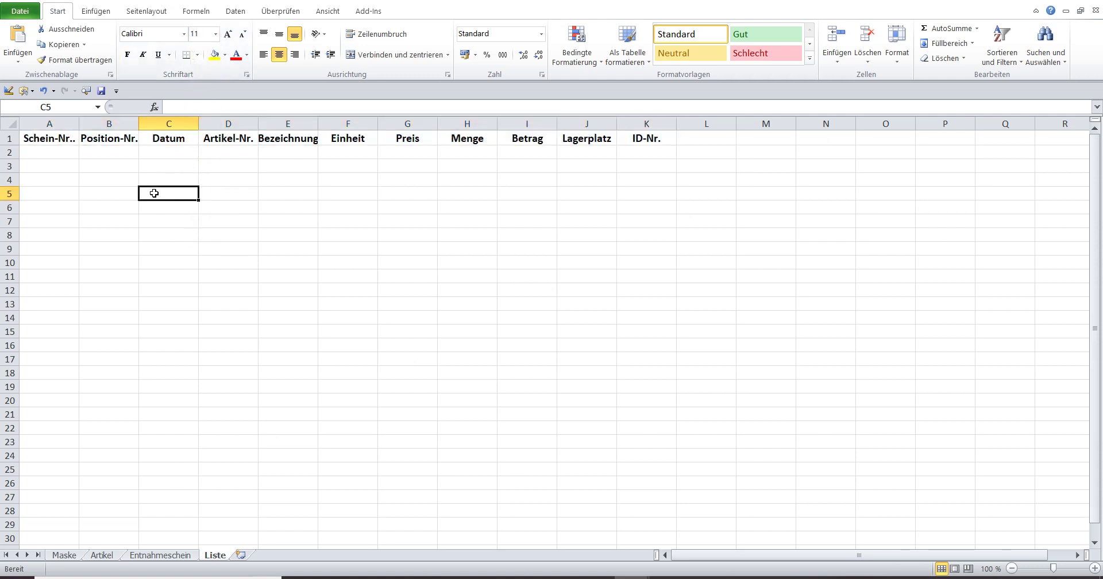
- Remove the doubled period so A1 reads Schein-Nr
left_click(63, 141)
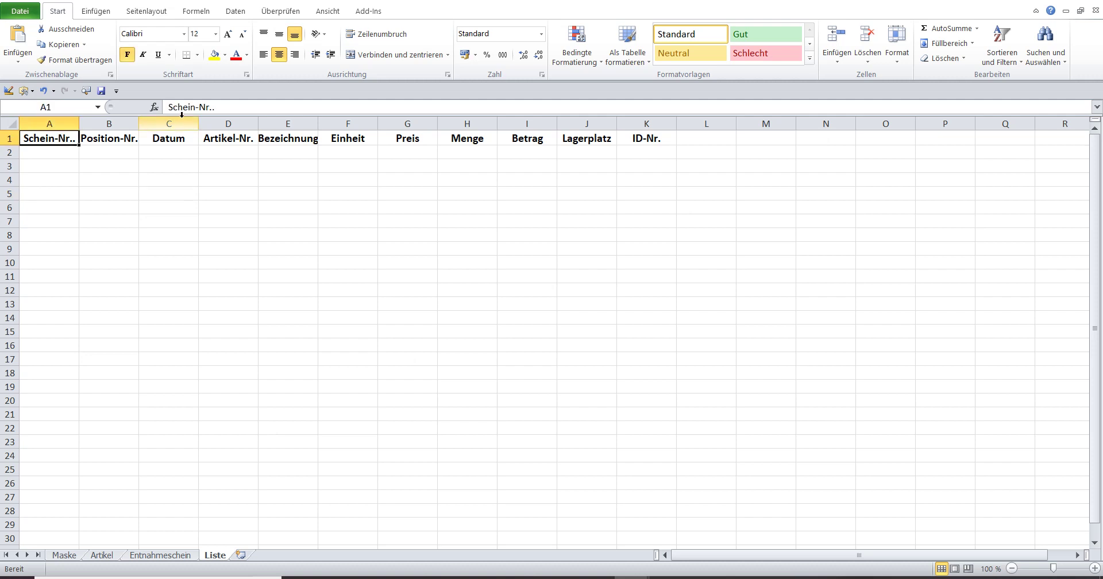
left_click(223, 108)
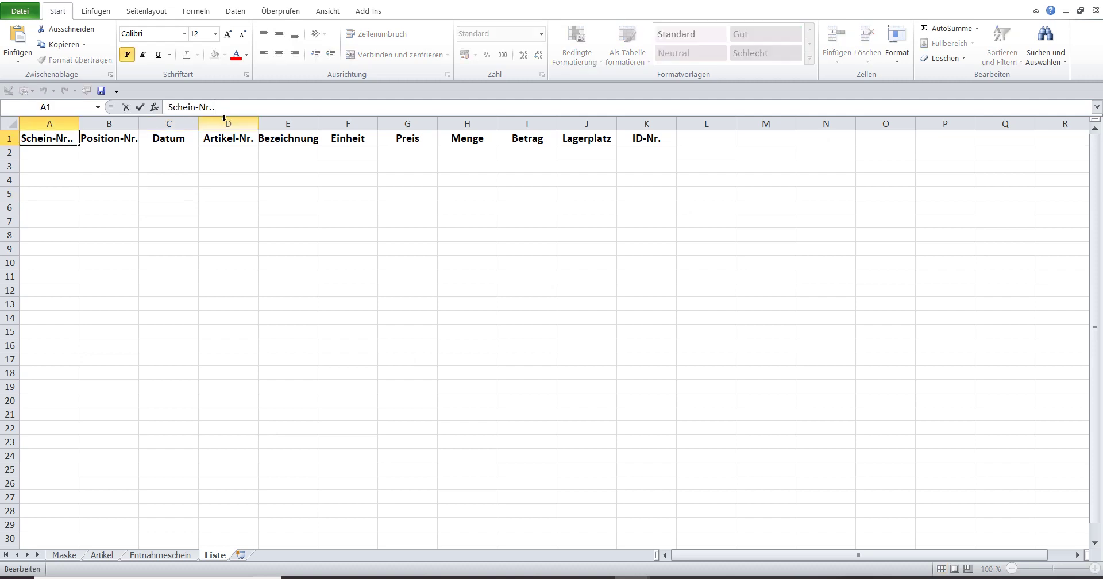
left_click(231, 199)
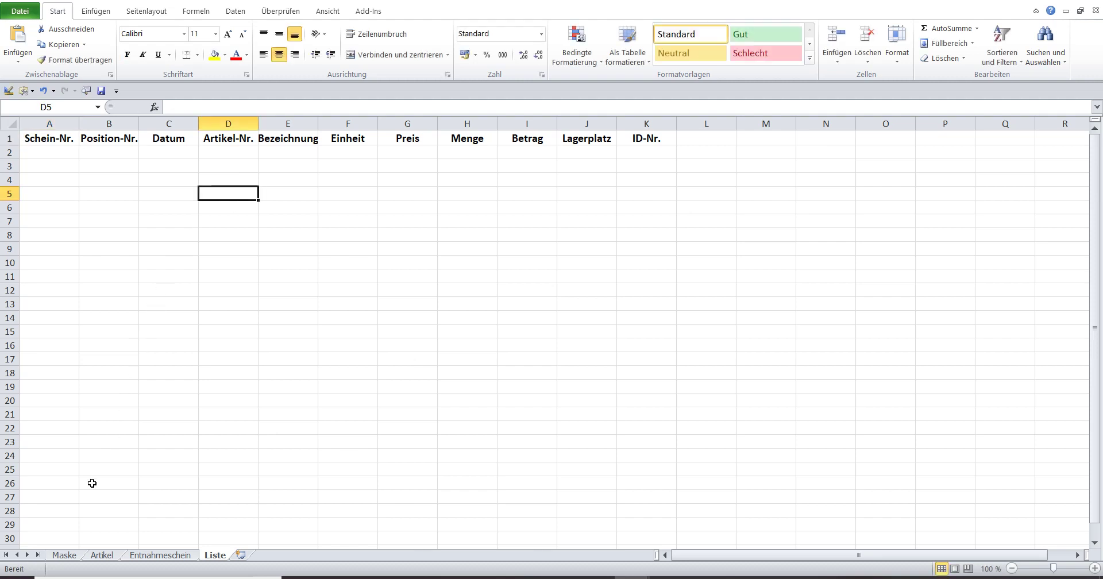
left_click(63, 555)
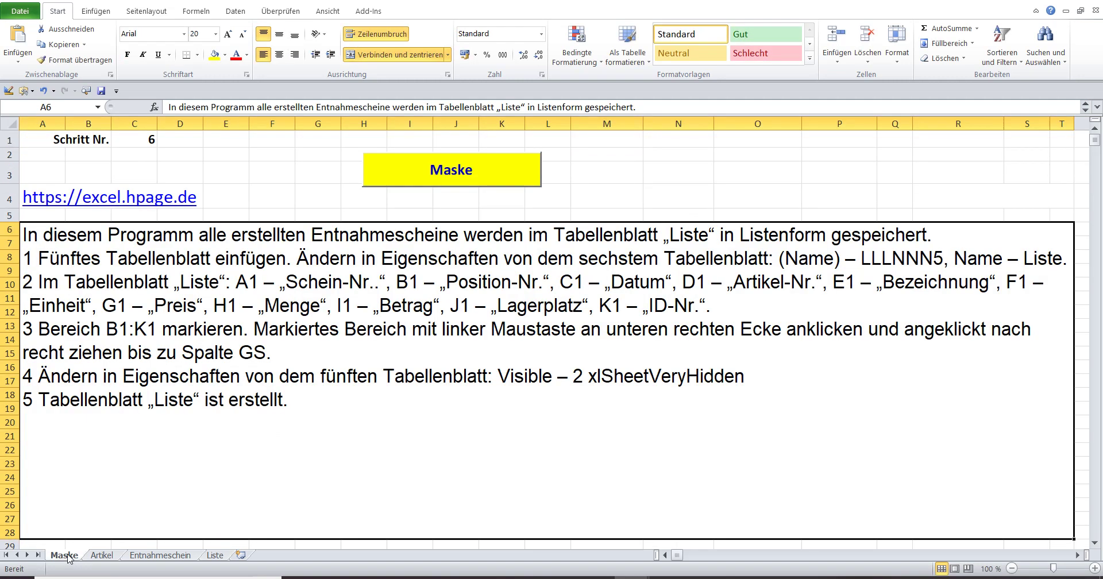
double_click(148, 376)
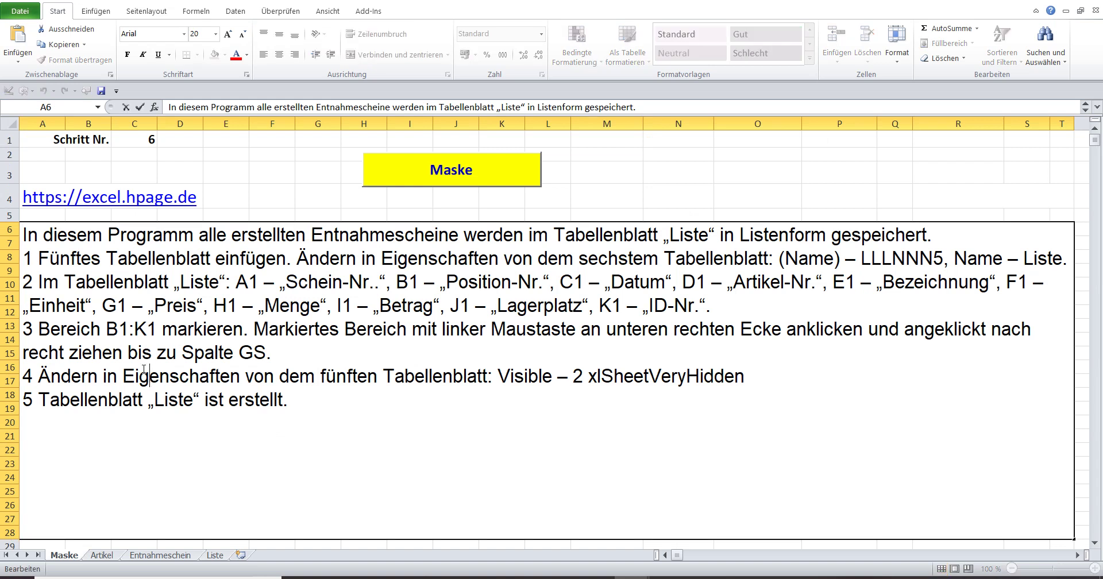
double_click(147, 325)
left_click_drag(29, 328, 289, 341)
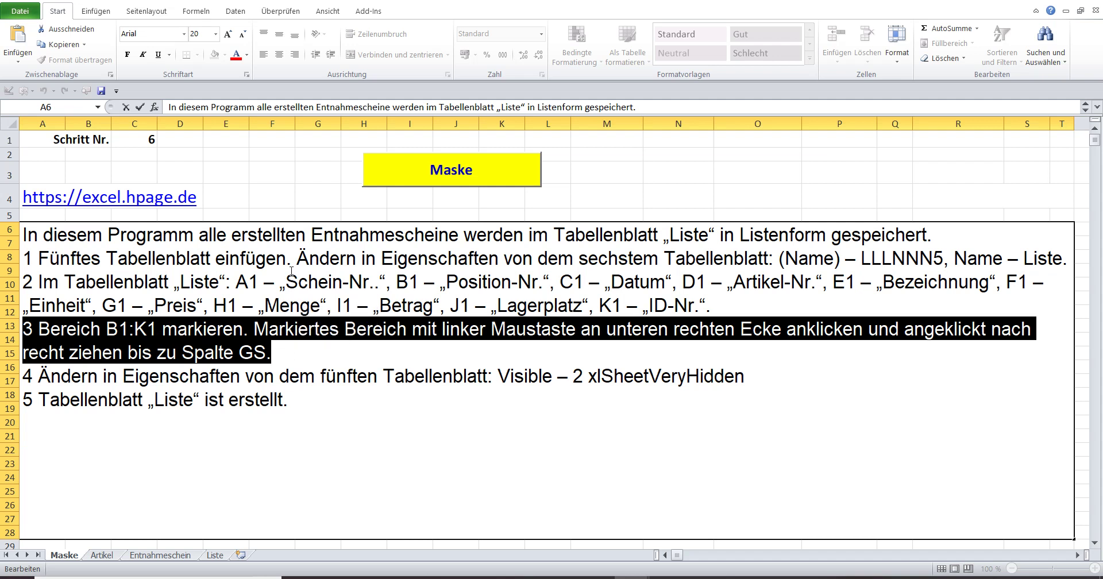
left_click(273, 160)
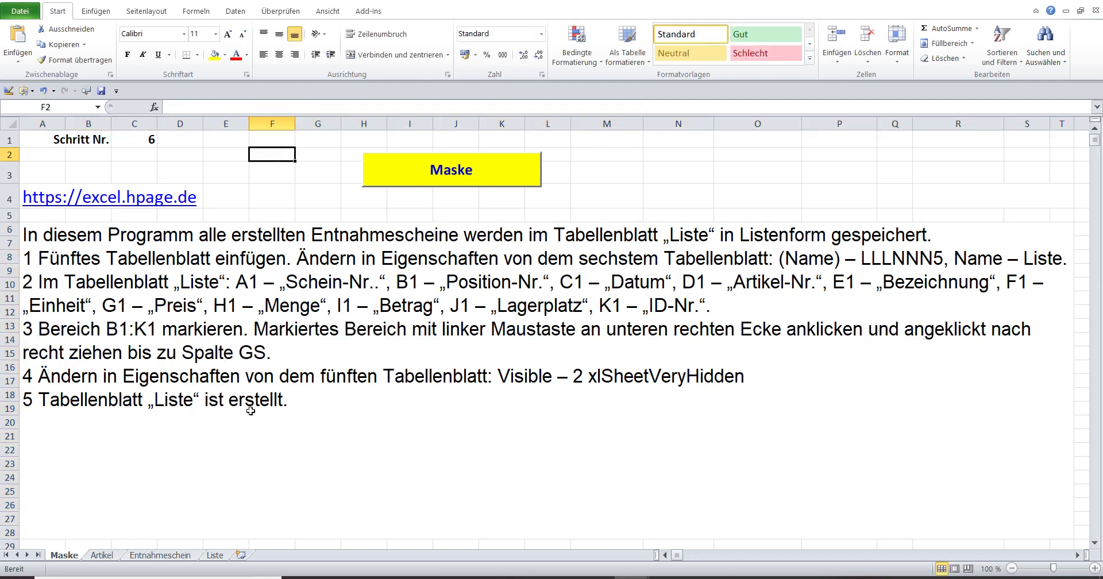
left_click(215, 555)
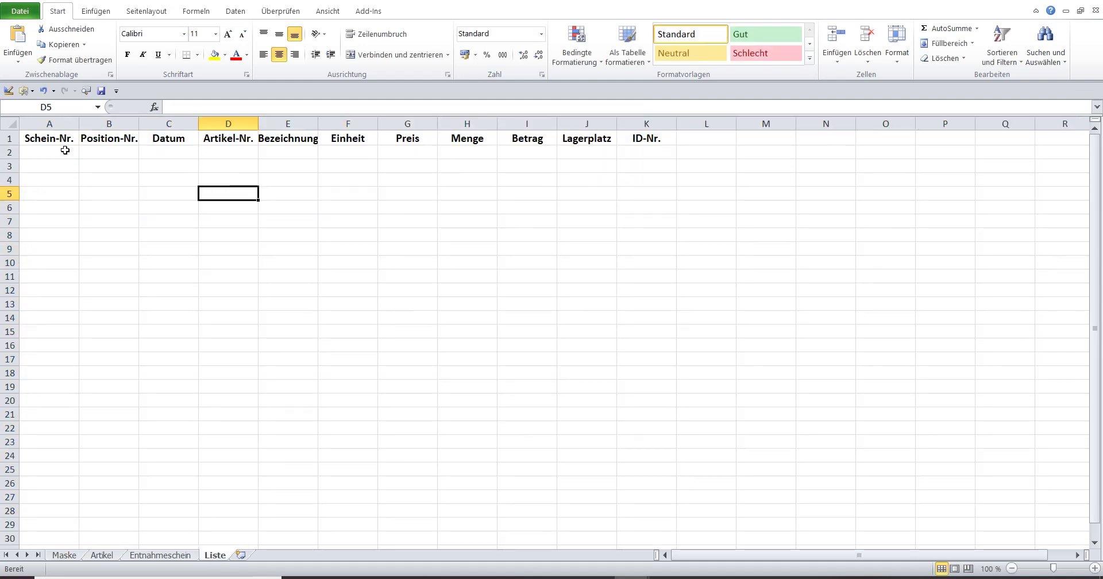
- Fill the B1:K1 headers rightward along row 1 to column GS, then switch to Maske
left_click_drag(94, 139, 640, 138)
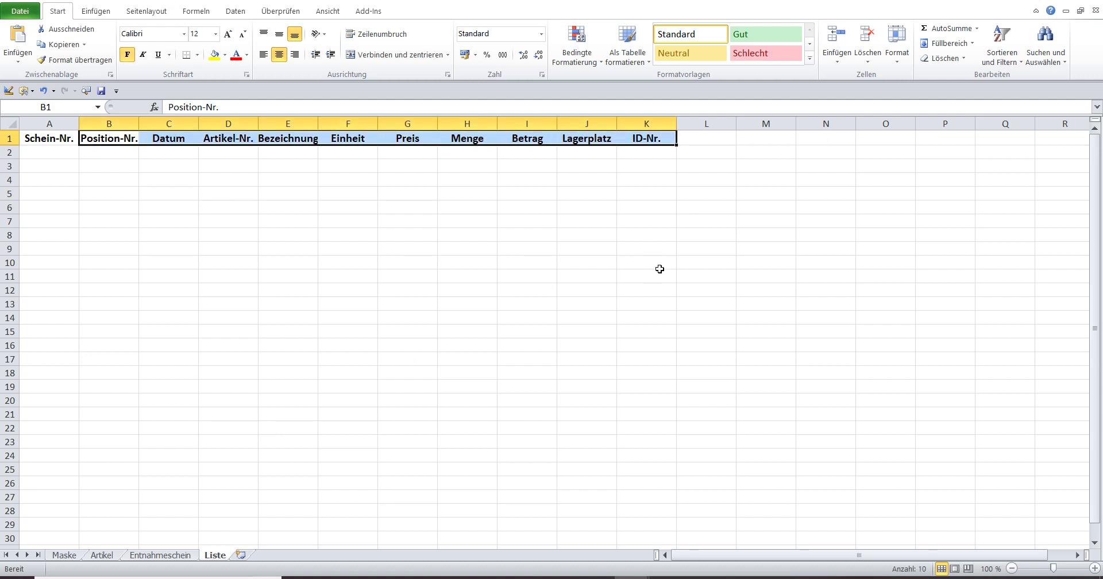
mouse_move(678, 145)
left_mouse_down()
mouse_move(1099, 143)
mouse_move(14, 133)
mouse_move(1072, 147)
mouse_move(861, 138)
left_mouse_up()
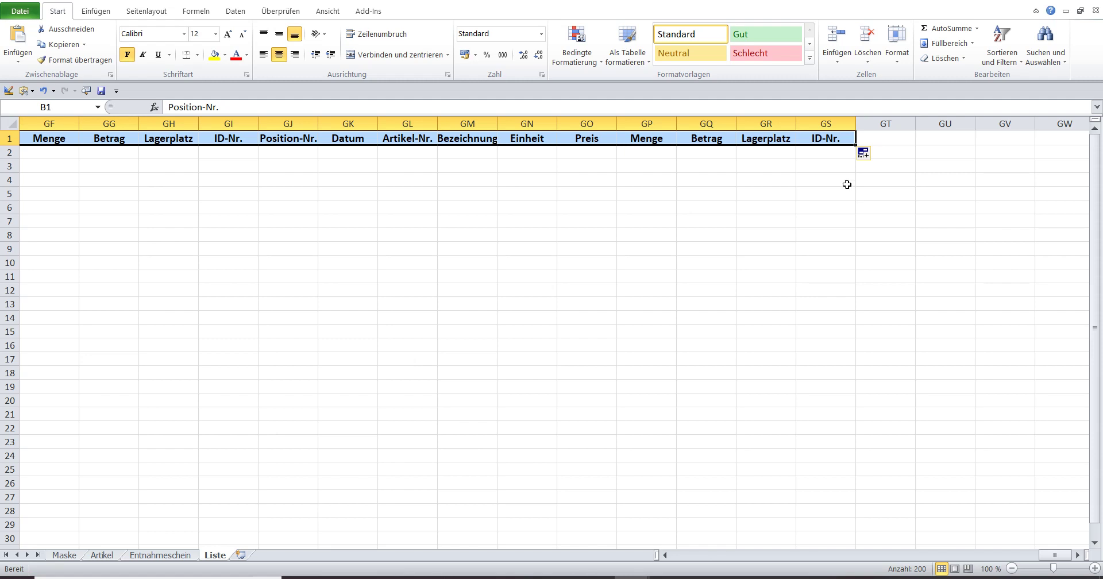
left_click(830, 121)
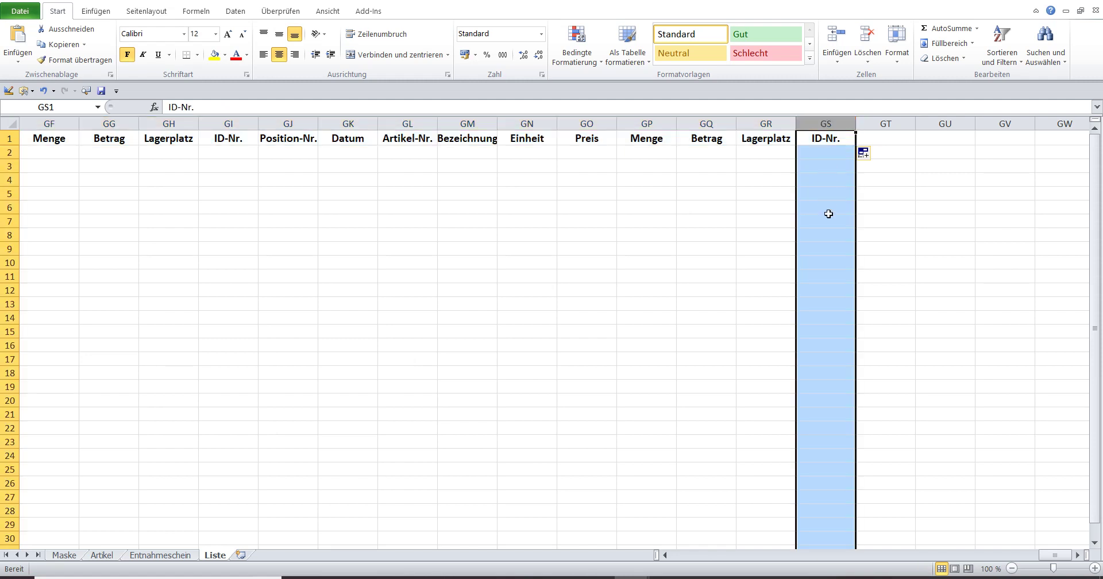
left_click(824, 157)
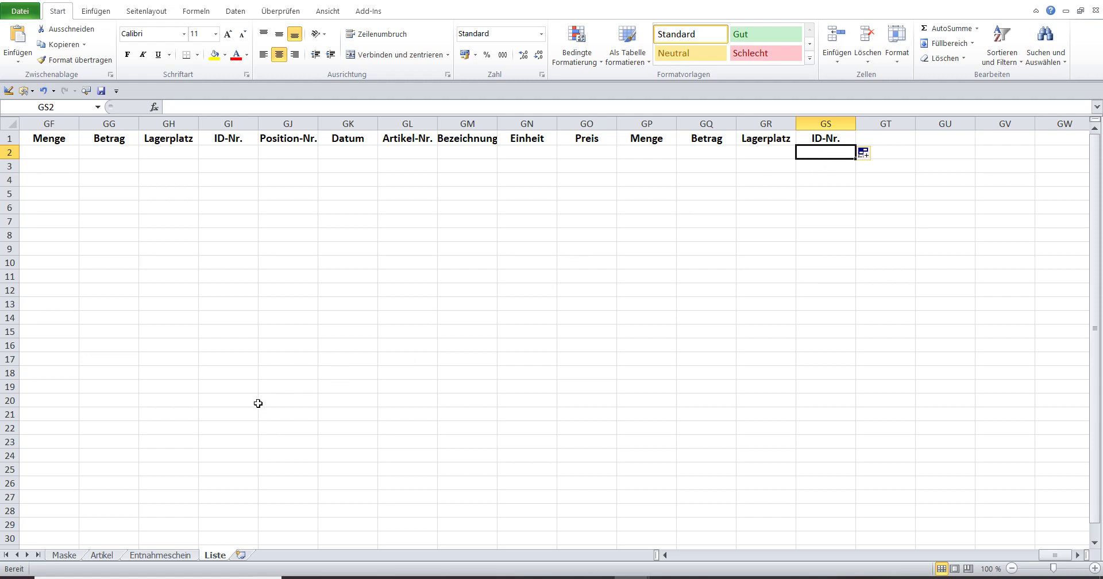
left_click(64, 555)
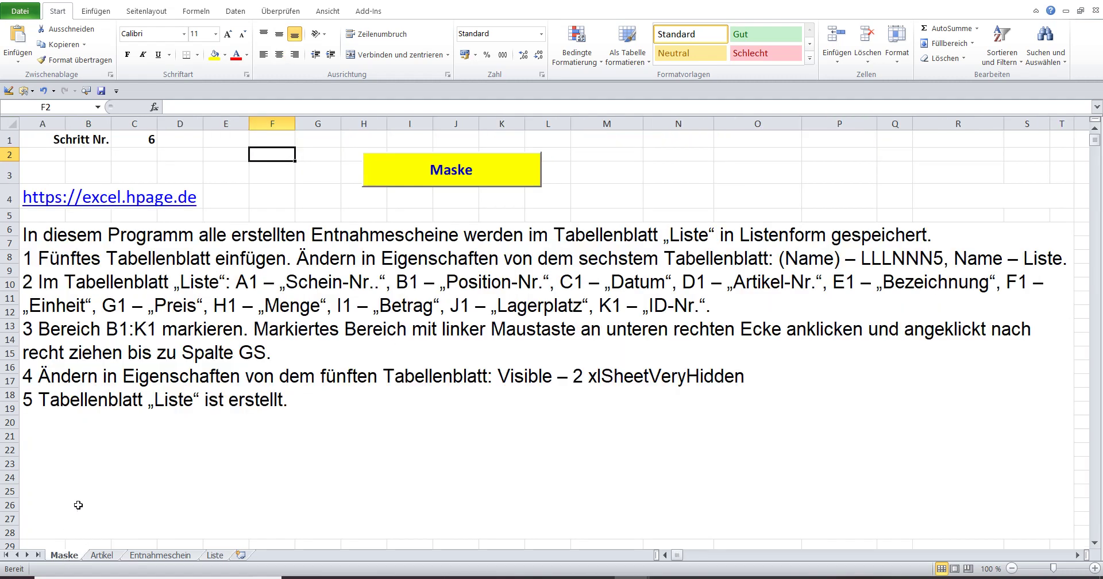
- Read step 4 of the Maske instructions, then switch back to the Liste sheet
double_click(93, 377)
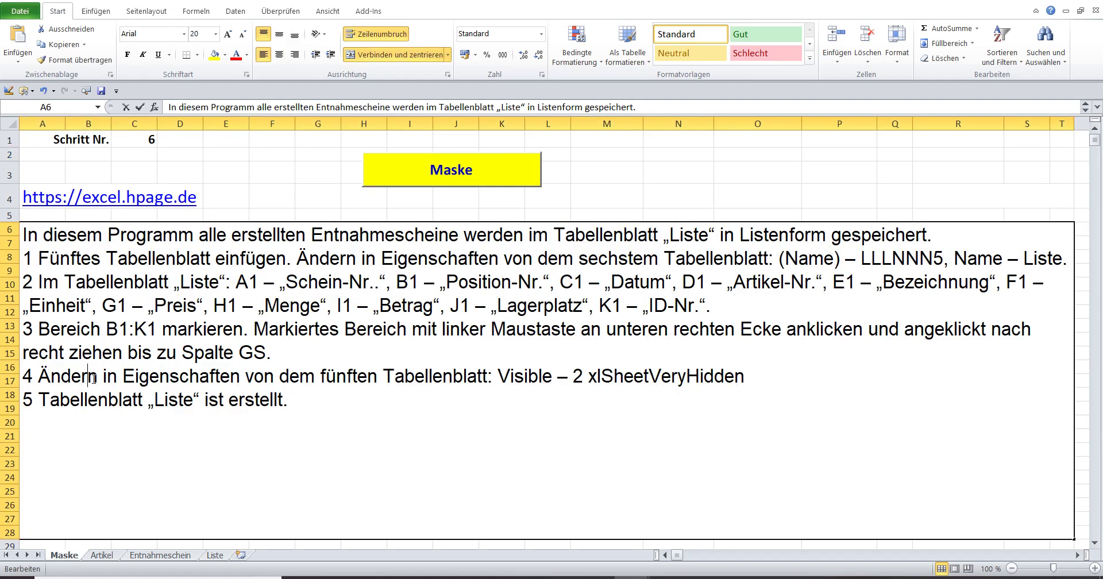
left_click_drag(23, 376, 797, 385)
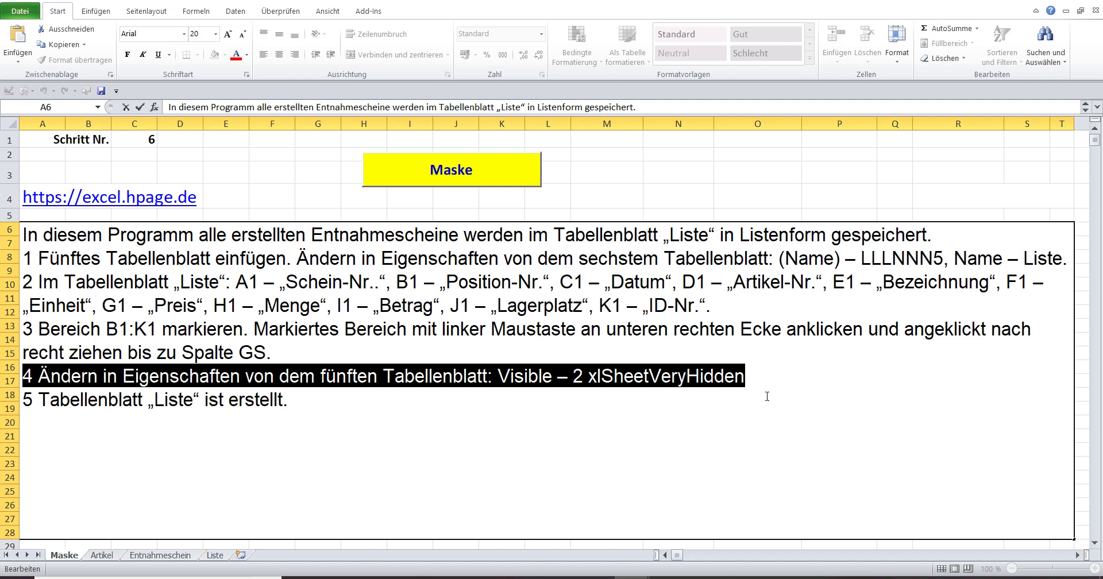
left_click(284, 172)
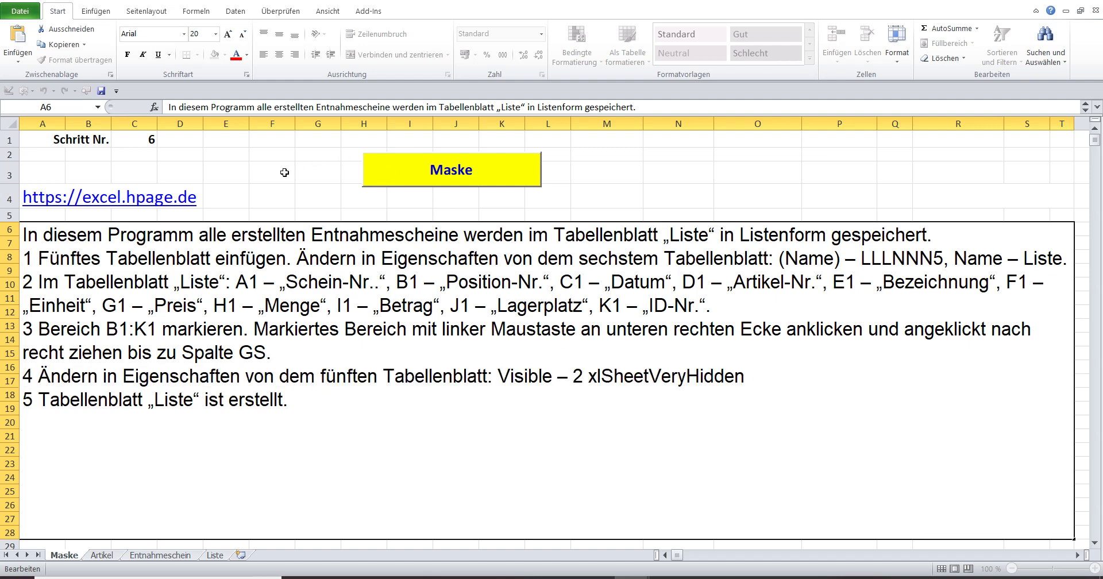
left_click(214, 555)
- Set Liste's Visible property to 2 - xlSheetVeryHidden in the VBA editor and return to Excel
right_click(214, 555)
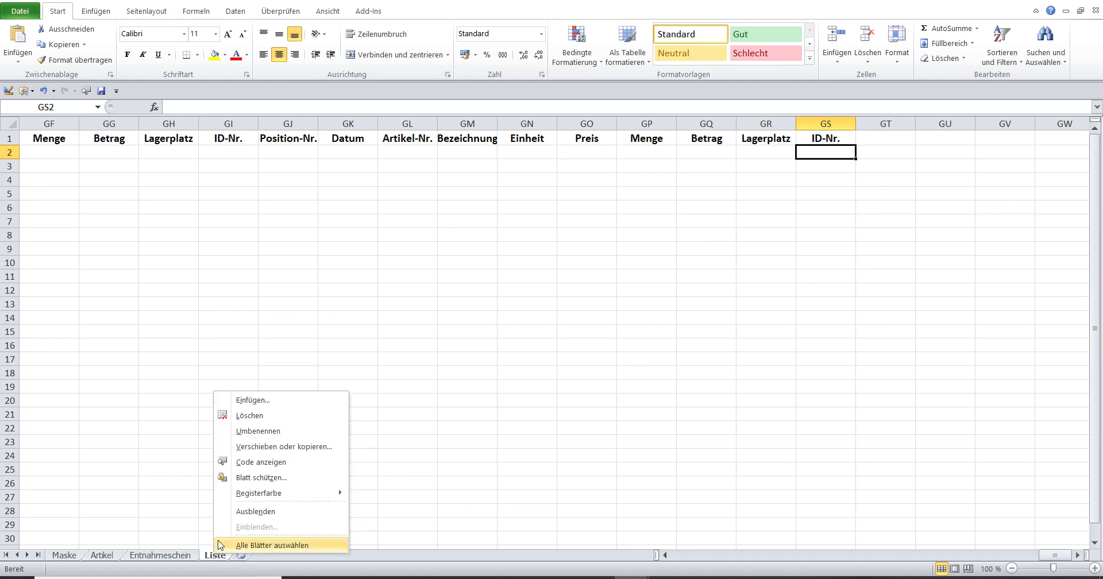
left_click(268, 468)
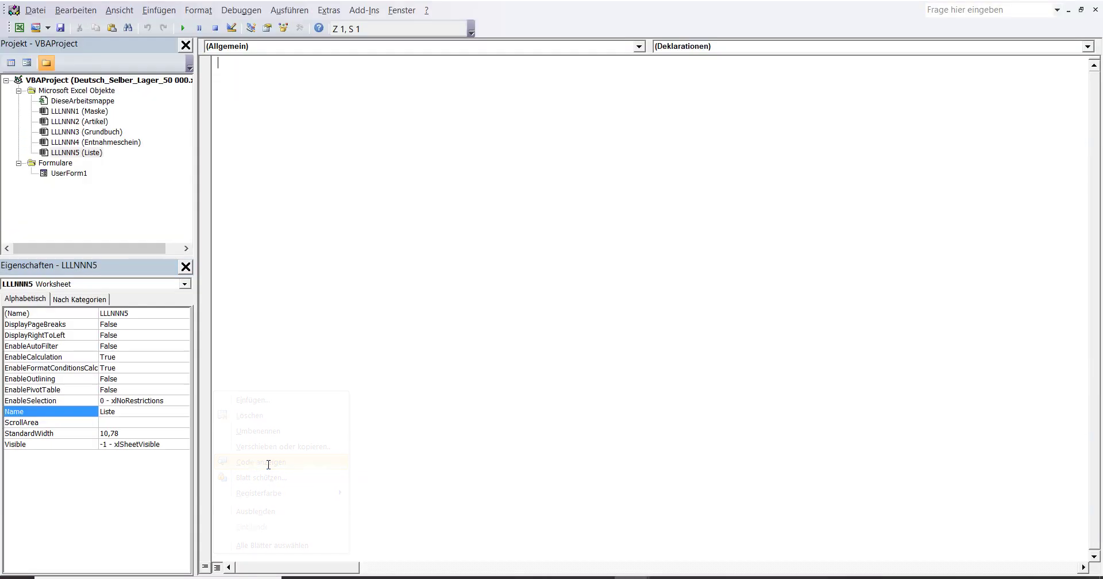
left_click(175, 445)
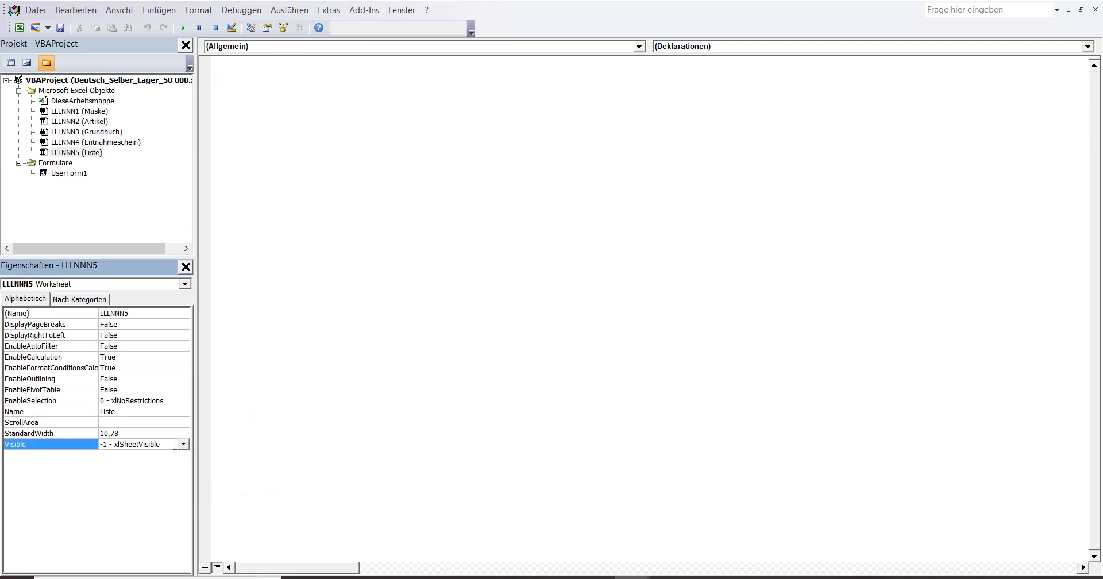
left_click(183, 445)
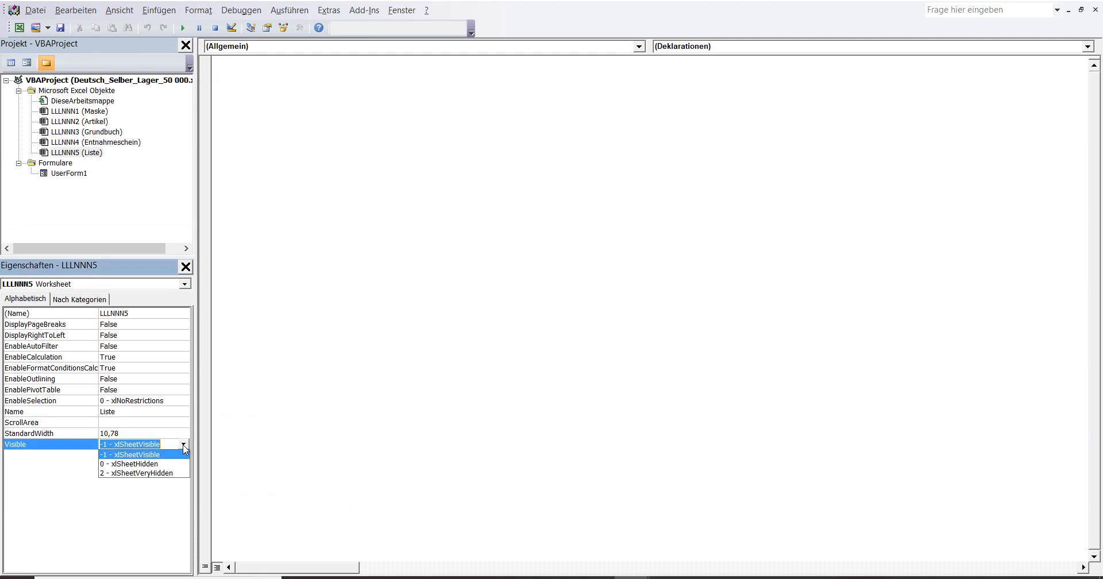
left_click(165, 474)
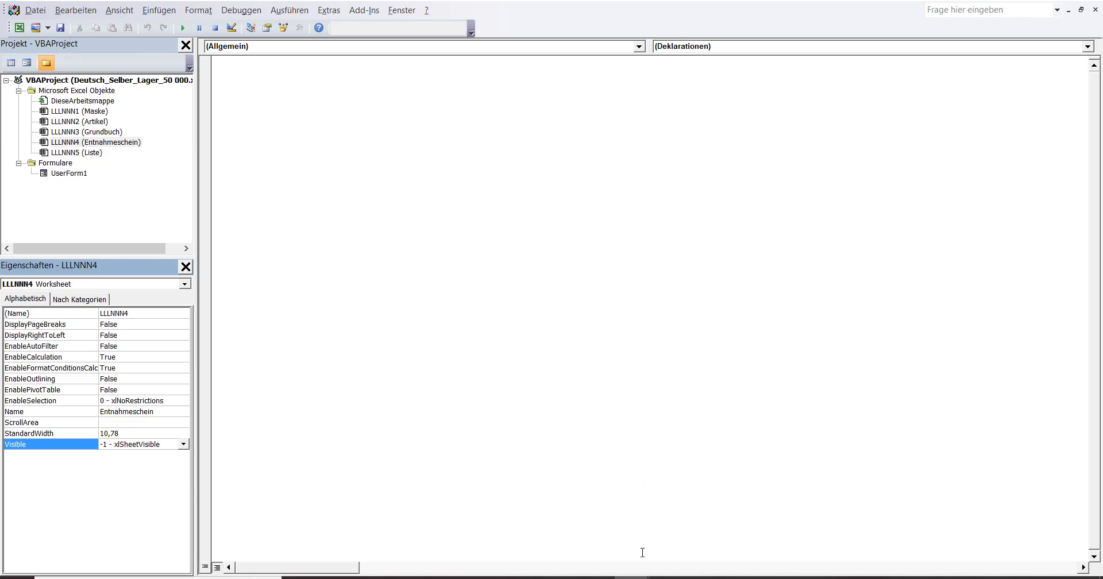
left_click(585, 549)
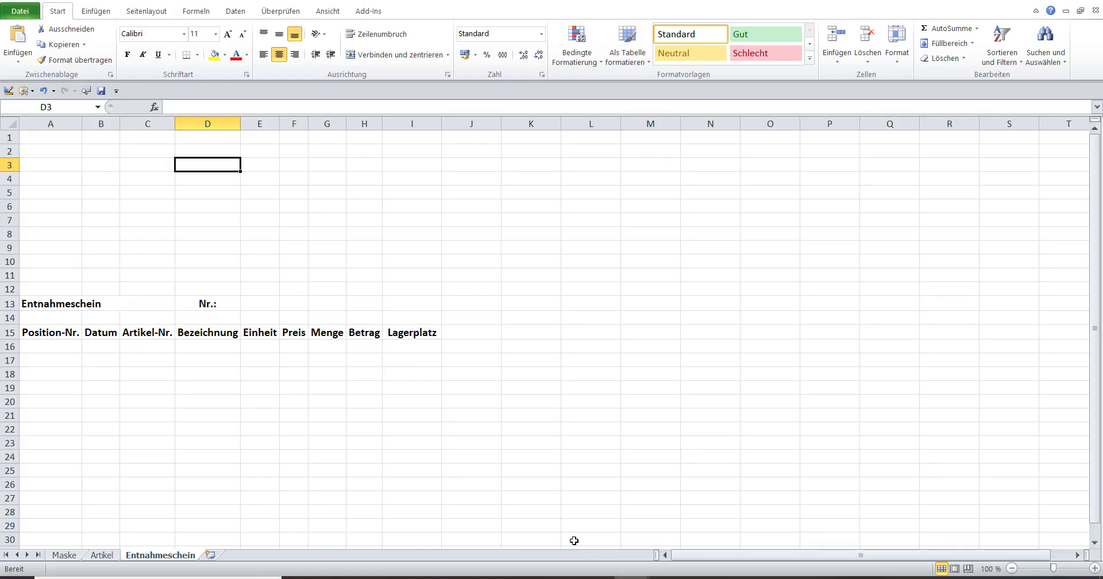
- Switch to Maske and highlight step 5, which says the Liste sheet is created
left_click(64, 555)
double_click(96, 399)
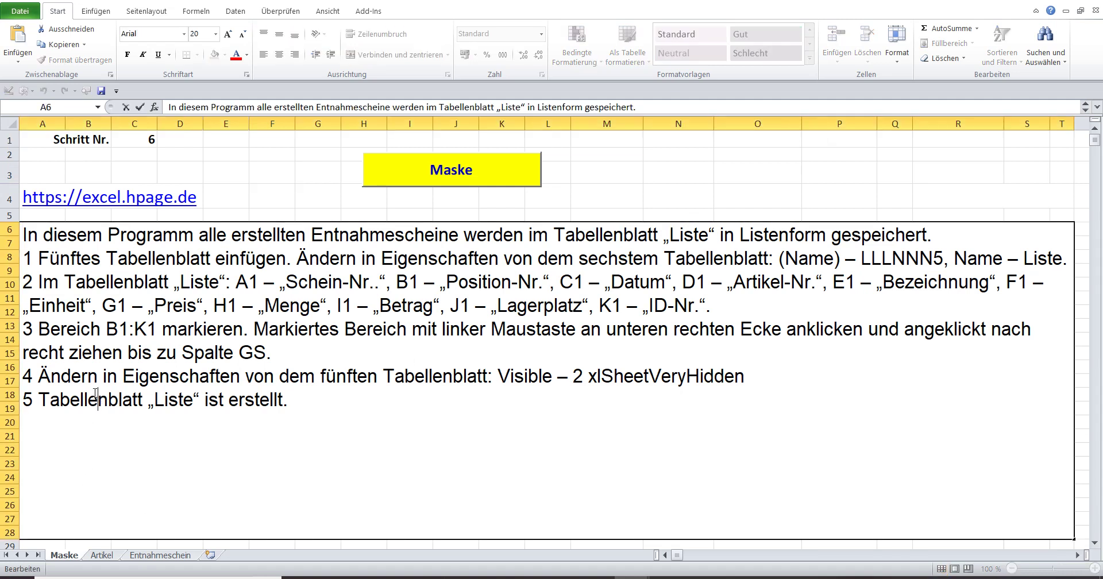
left_click_drag(24, 396, 325, 428)
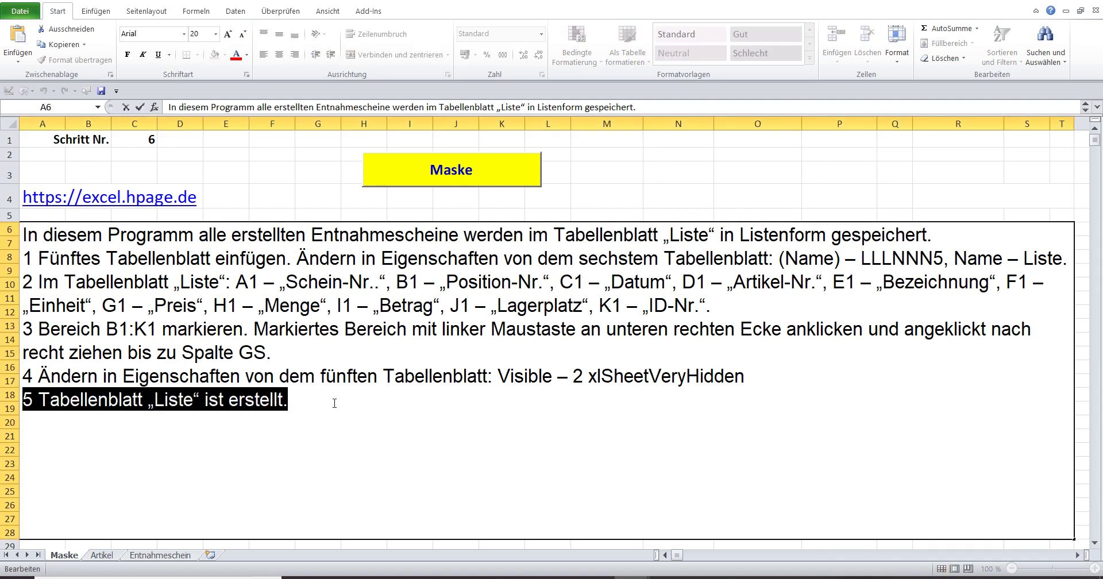